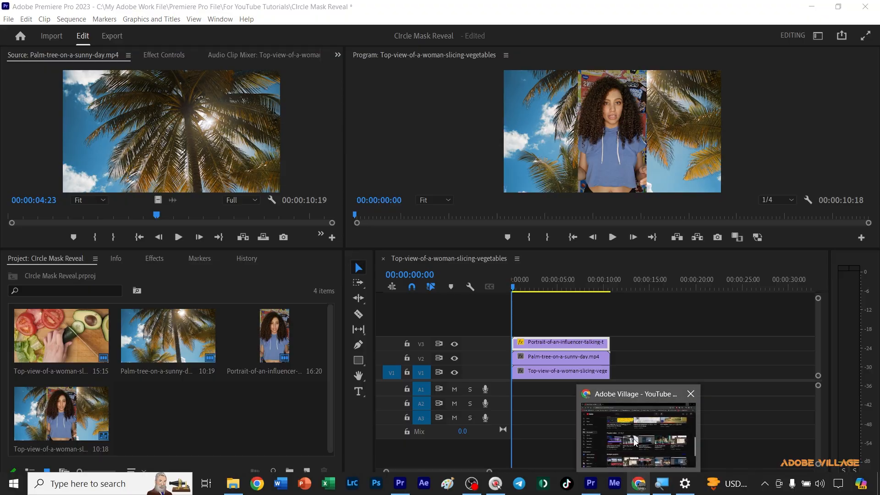
Step: Switch to the browser and look through the Adobe Village YouTube channel's featured, recommended, popular and playlist sections, and return to Premiere Pro
{"action": "left_click", "coordinate": [634, 484]}
{"action": "scroll", "coordinate": [472, 263], "scroll_direction": "up", "scroll_amount": 10}
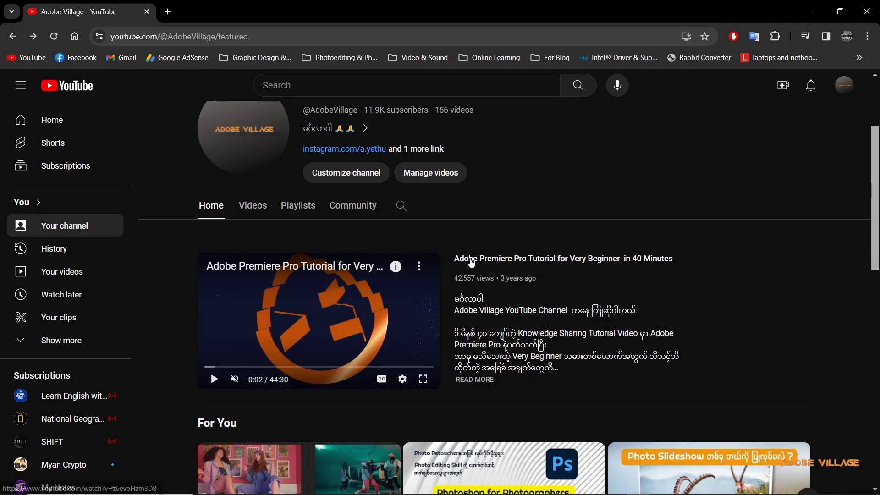
{"action": "scroll", "coordinate": [469, 262], "scroll_direction": "up", "scroll_amount": 1}
{"action": "scroll", "coordinate": [469, 262], "scroll_direction": "down", "scroll_amount": 1}
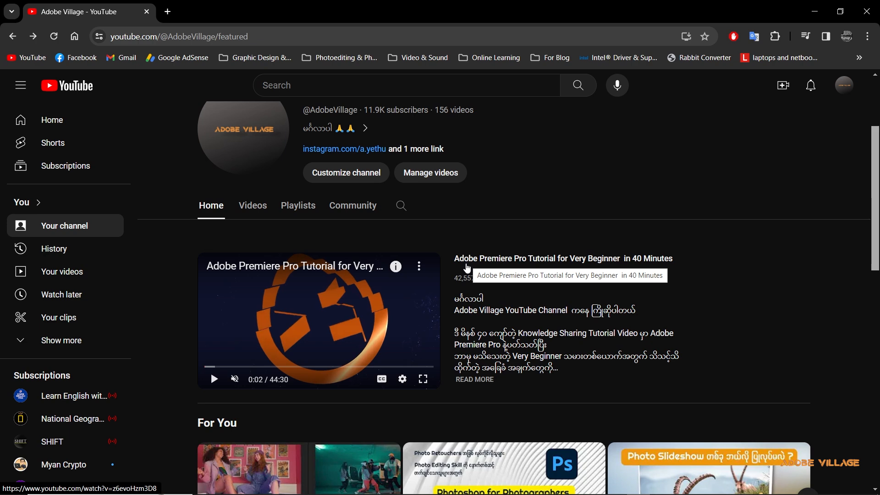
{"action": "scroll", "coordinate": [466, 268], "scroll_direction": "down", "scroll_amount": 5}
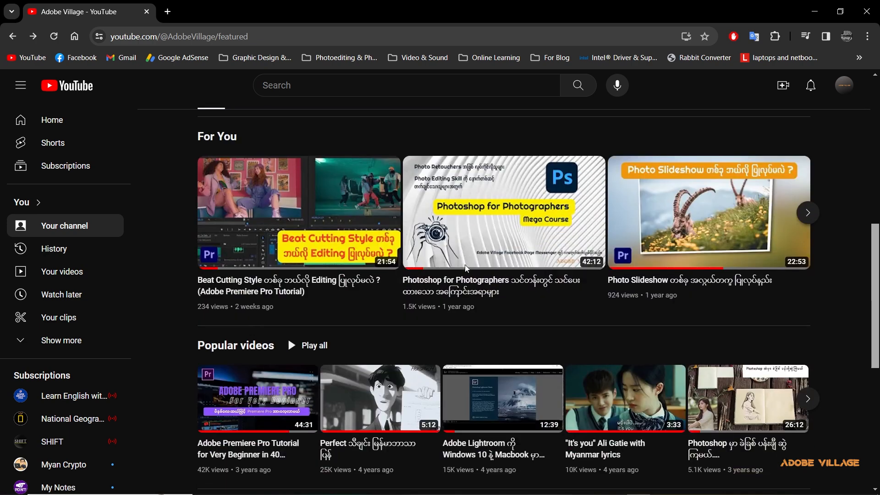
{"action": "scroll", "coordinate": [465, 269], "scroll_direction": "down", "scroll_amount": 2}
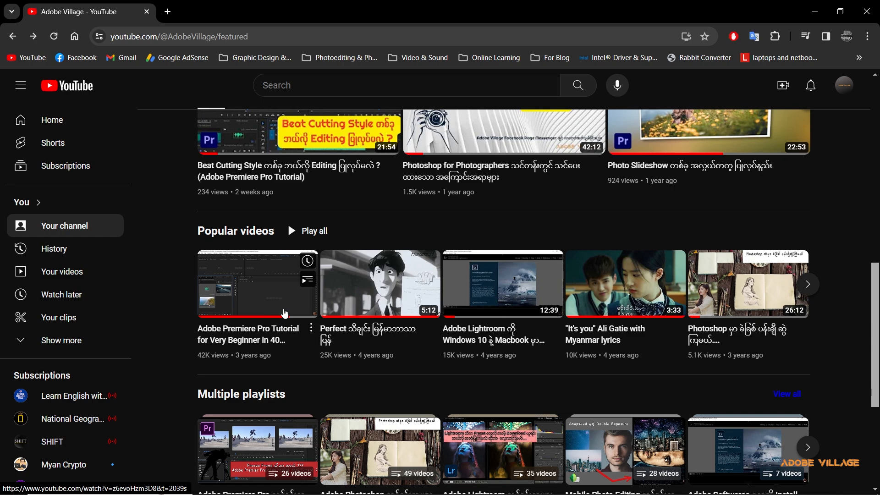
{"action": "scroll", "coordinate": [285, 313], "scroll_direction": "up", "scroll_amount": 8}
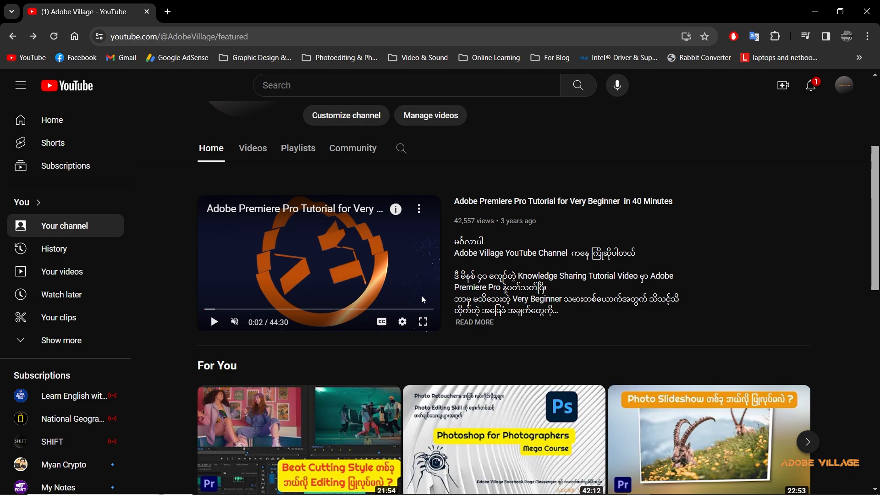
{"action": "scroll", "coordinate": [424, 300], "scroll_direction": "down", "scroll_amount": 5}
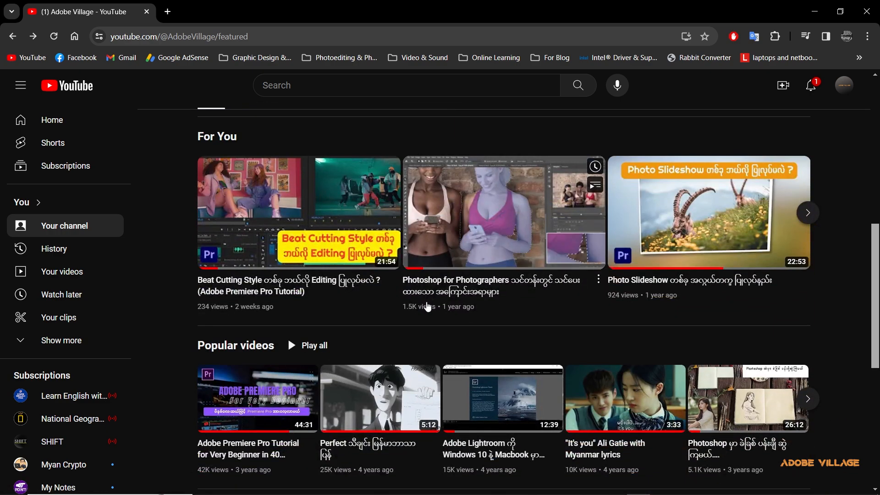
{"action": "scroll", "coordinate": [427, 306], "scroll_direction": "down", "scroll_amount": 4}
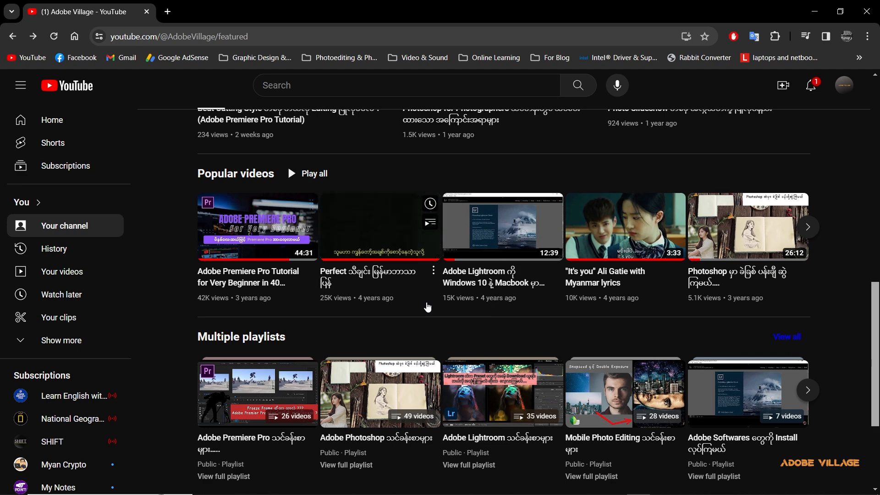
{"action": "scroll", "coordinate": [427, 307], "scroll_direction": "up", "scroll_amount": 2}
{"action": "scroll", "coordinate": [427, 307], "scroll_direction": "down", "scroll_amount": 2}
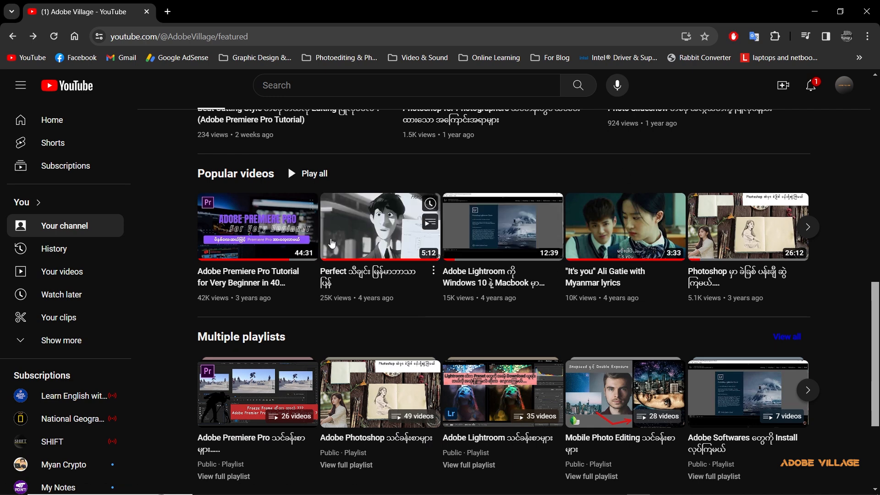
{"action": "scroll", "coordinate": [333, 243], "scroll_direction": "down", "scroll_amount": 2}
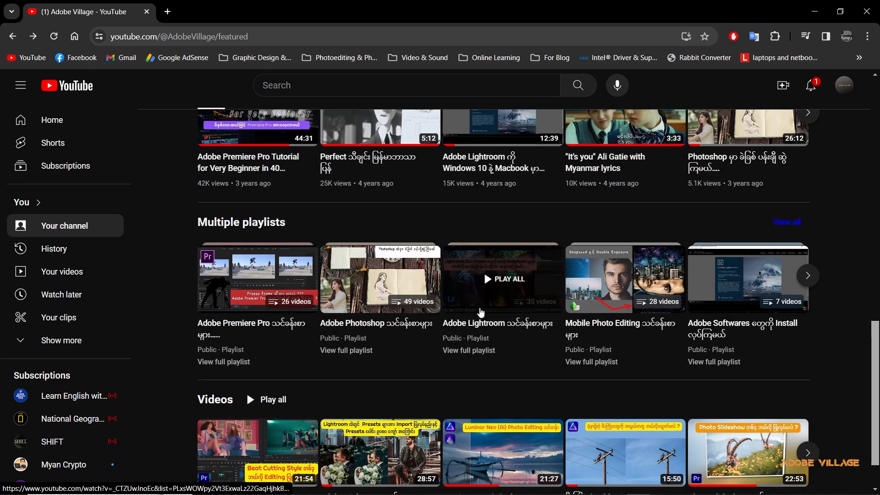
{"action": "scroll", "coordinate": [480, 311], "scroll_direction": "up", "scroll_amount": 1}
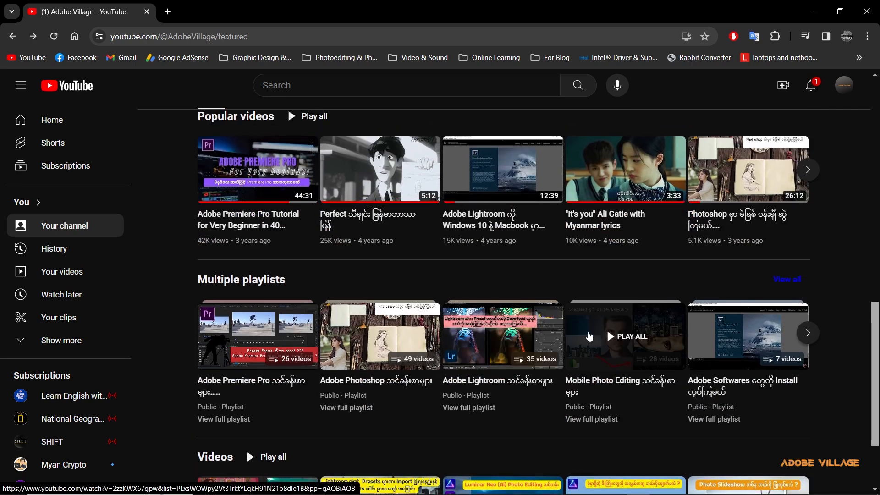
{"action": "scroll", "coordinate": [589, 336], "scroll_direction": "up", "scroll_amount": 3}
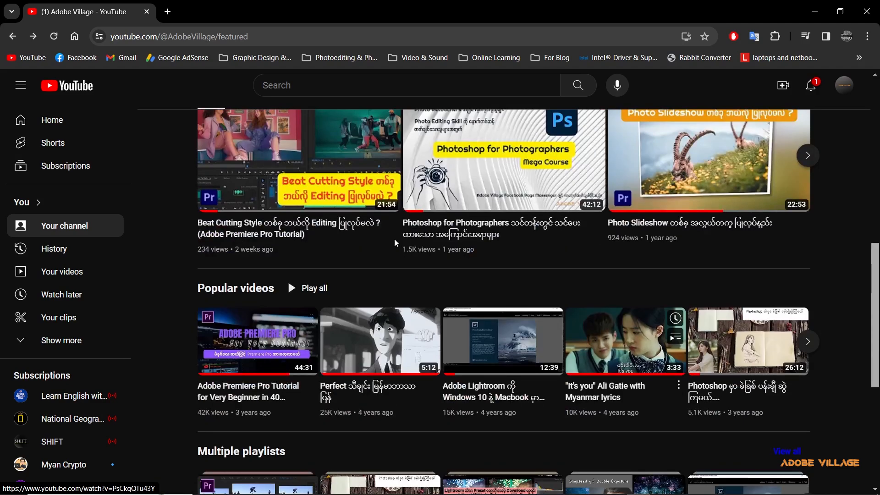
{"action": "scroll", "coordinate": [396, 243], "scroll_direction": "down", "scroll_amount": 2}
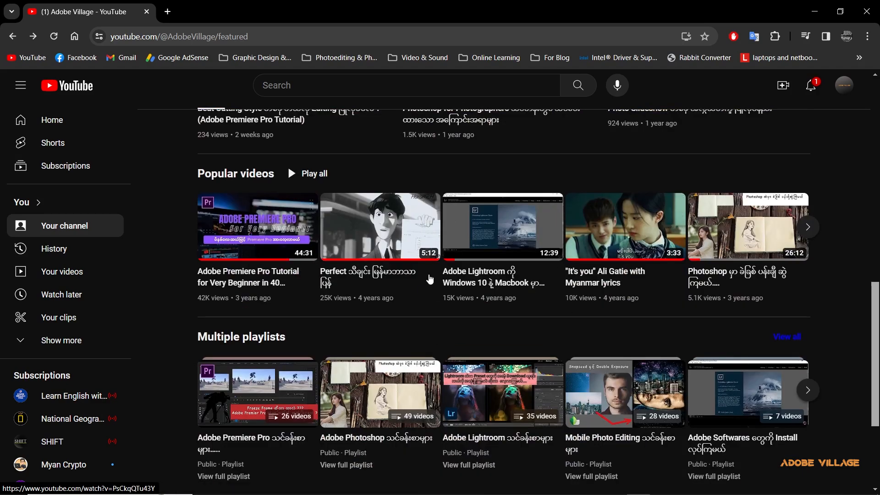
{"action": "mouse_move", "coordinate": [515, 296]}
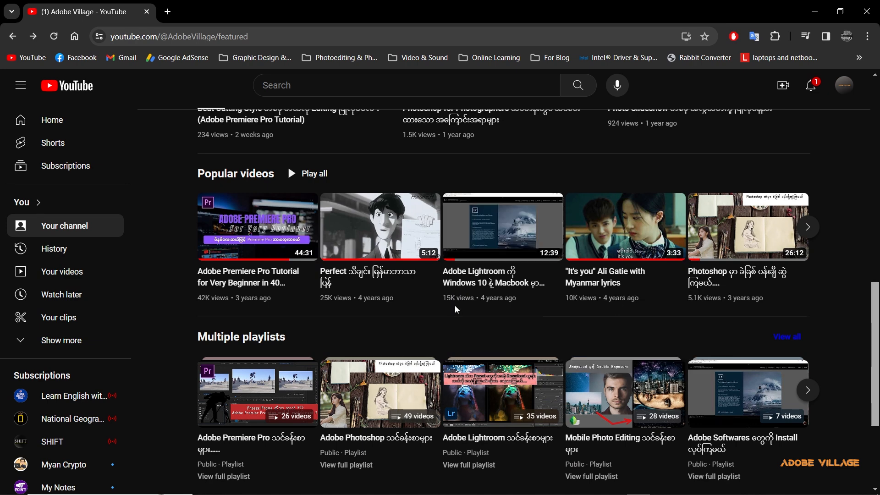
{"action": "scroll", "coordinate": [454, 306], "scroll_direction": "up", "scroll_amount": 9}
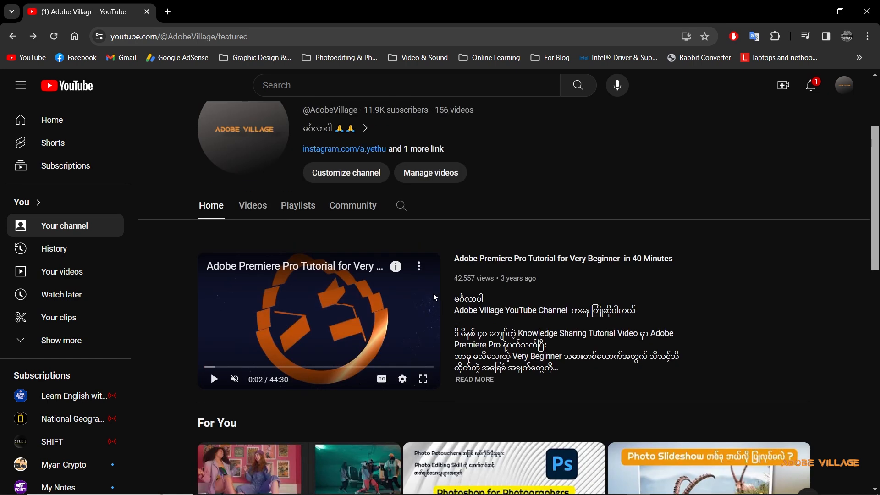
{"action": "scroll", "coordinate": [348, 198], "scroll_direction": "up", "scroll_amount": 1}
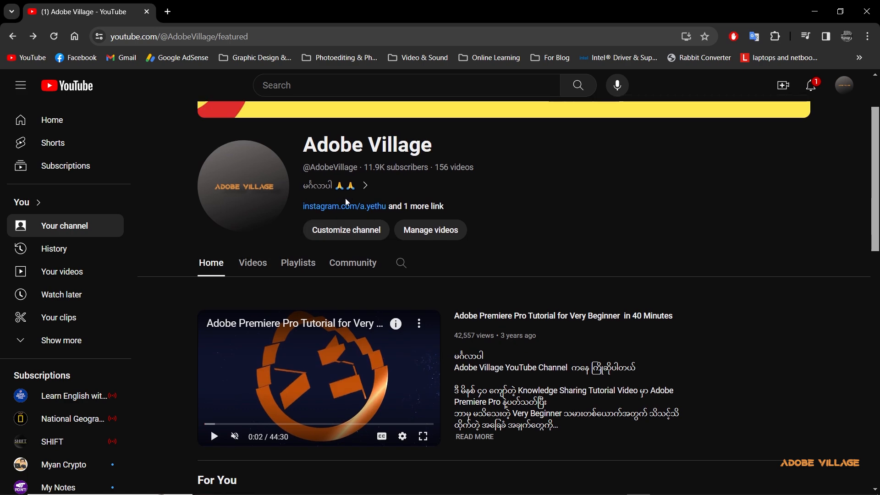
{"action": "scroll", "coordinate": [344, 201], "scroll_direction": "down", "scroll_amount": 3}
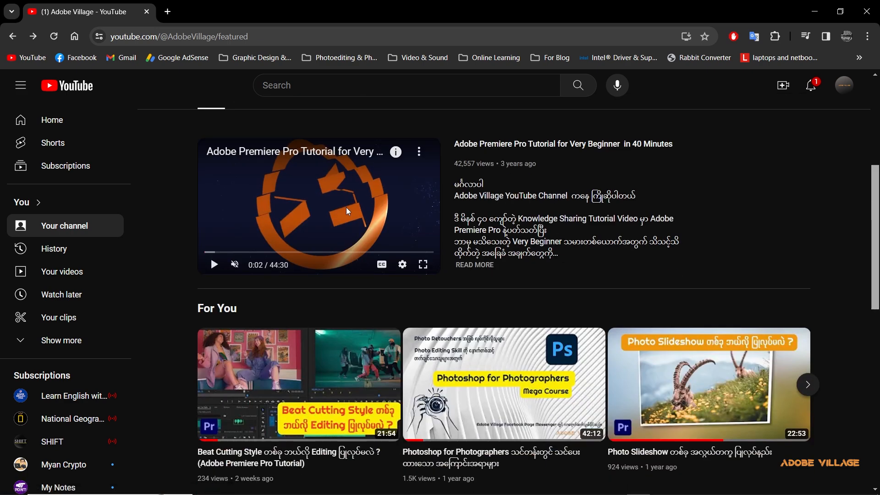
{"action": "scroll", "coordinate": [347, 212], "scroll_direction": "down", "scroll_amount": 1}
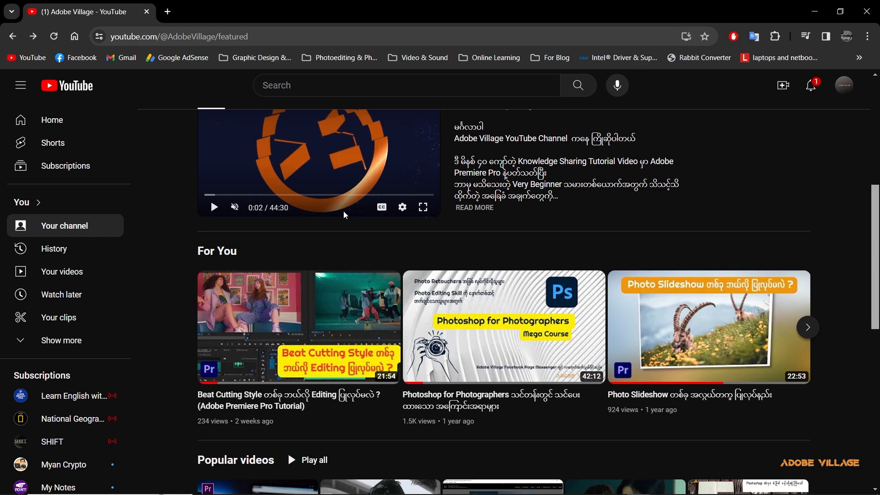
{"action": "scroll", "coordinate": [344, 225], "scroll_direction": "down", "scroll_amount": 3}
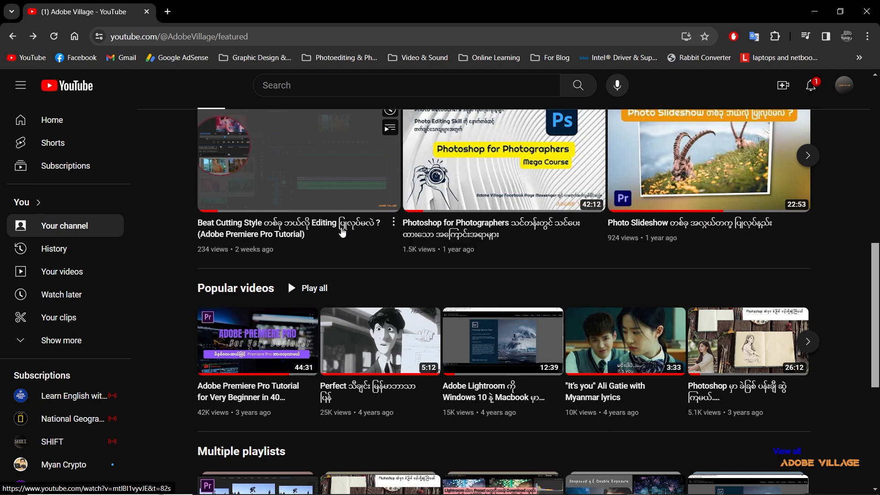
{"action": "scroll", "coordinate": [664, 149], "scroll_direction": "down", "scroll_amount": 2}
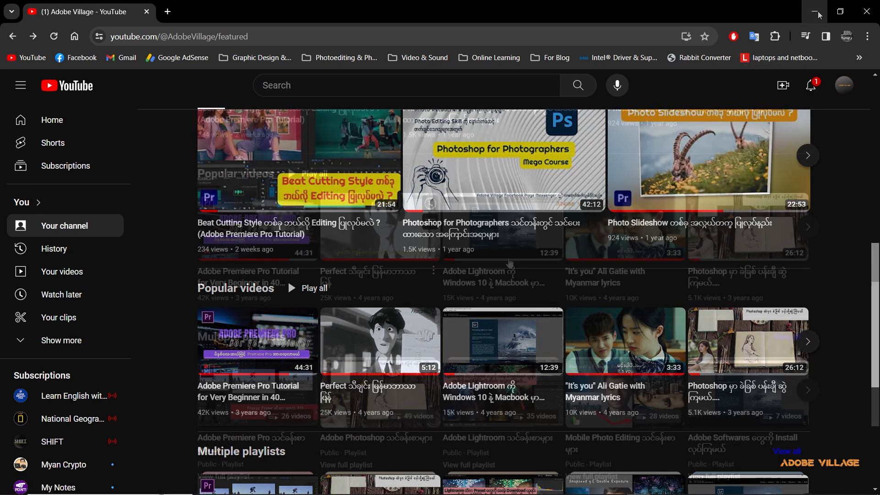
{"action": "left_click", "coordinate": [814, 11]}
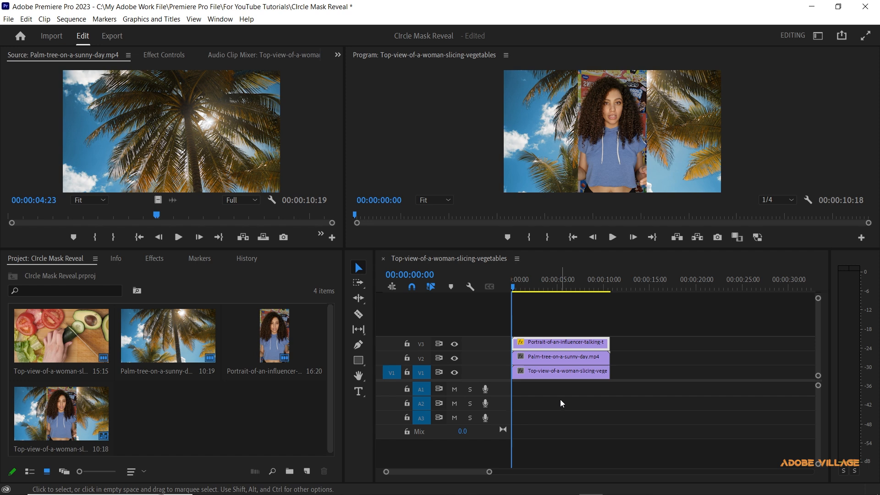
Step: Show the project media as a list in an enlarged view and examine the frame sizes of the clips and the sequence
{"action": "left_click", "coordinate": [528, 429]}
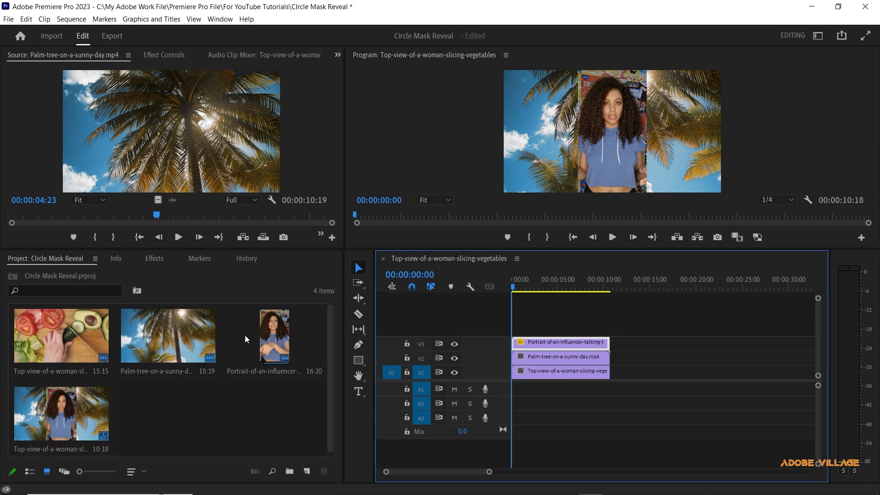
{"action": "key", "text": "grave"}
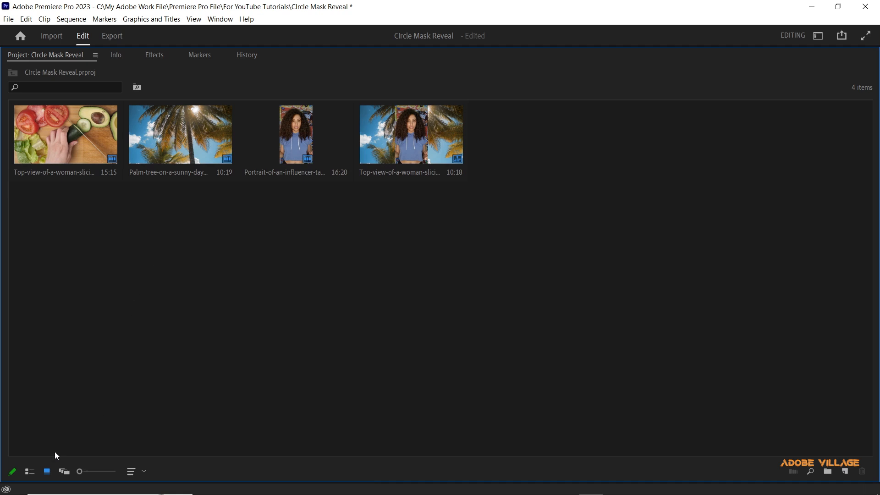
{"action": "left_click", "coordinate": [30, 471]}
{"action": "left_click", "coordinate": [691, 159]}
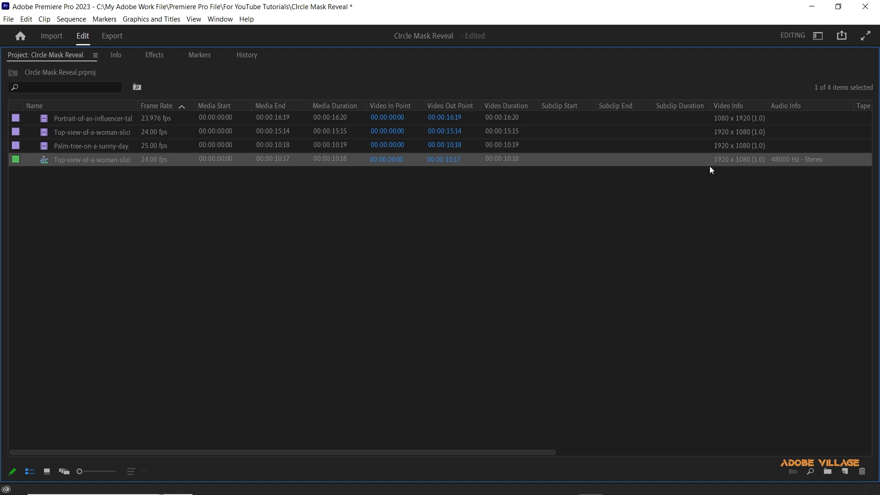
{"action": "key", "text": "grave"}
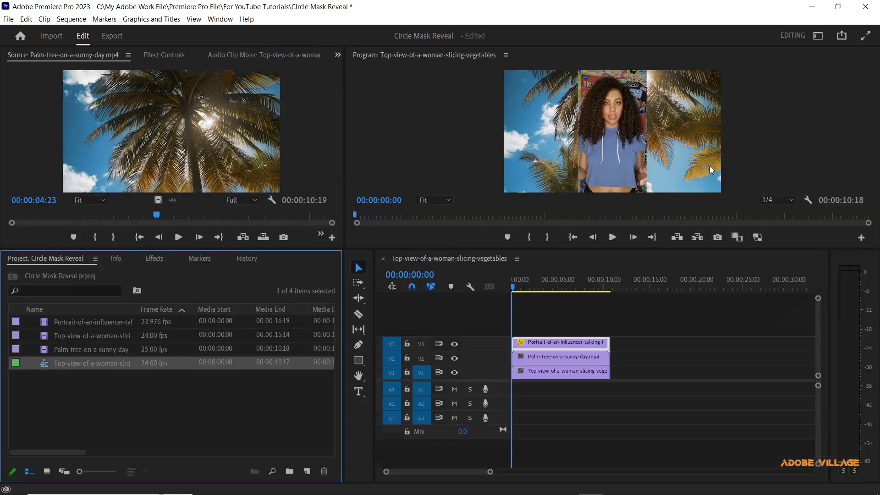
Step: Show the effect settings of the portrait clip on V3 and hide video tracks V2 and V1
{"action": "left_click", "coordinate": [546, 346]}
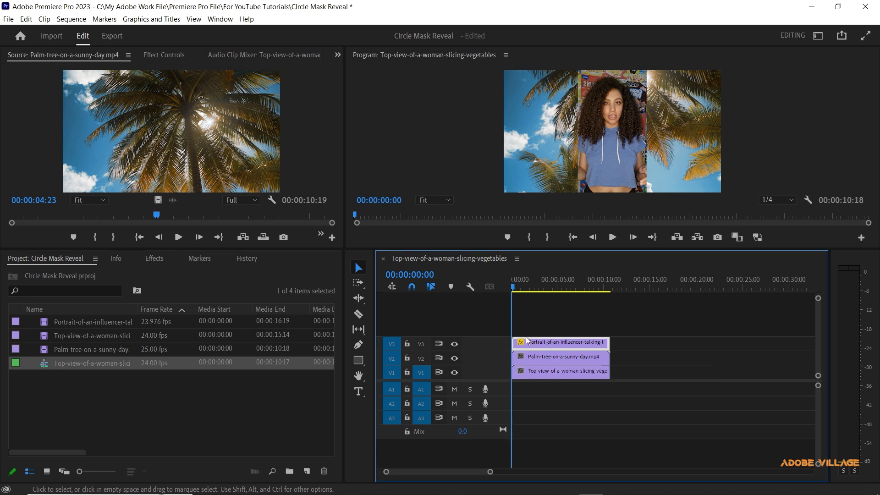
{"action": "left_click", "coordinate": [165, 55]}
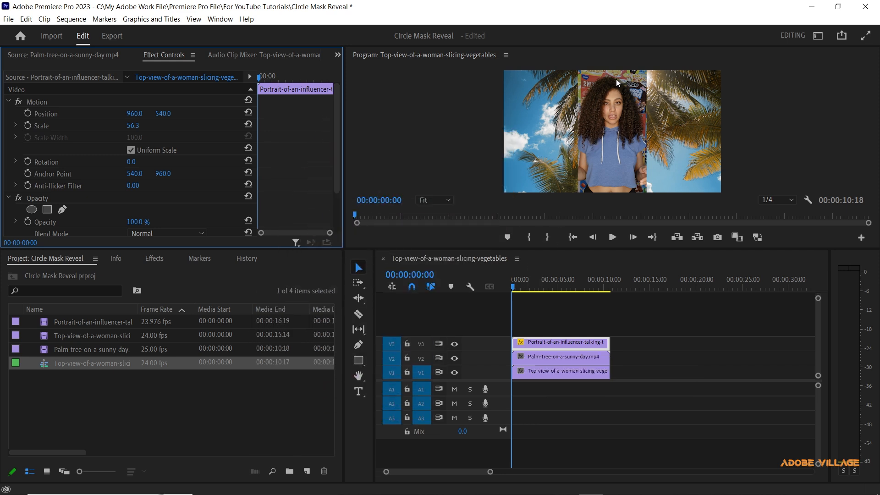
{"action": "left_click", "coordinate": [455, 359]}
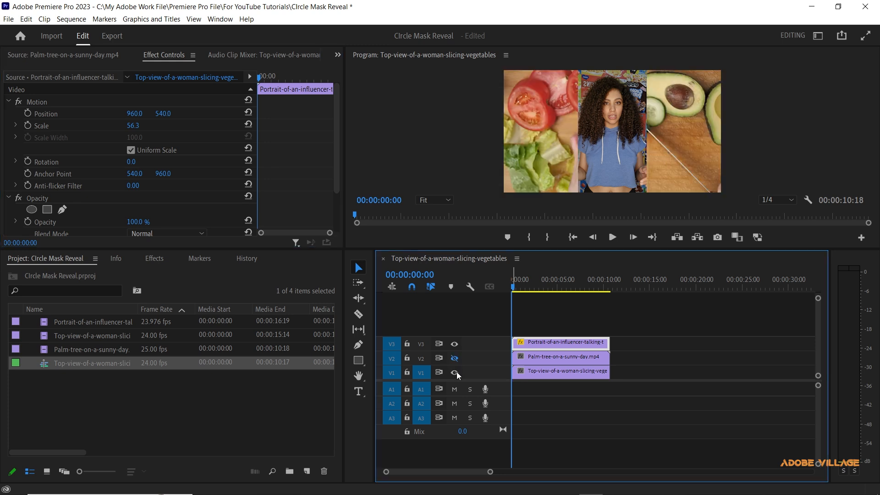
{"action": "left_click", "coordinate": [455, 373]}
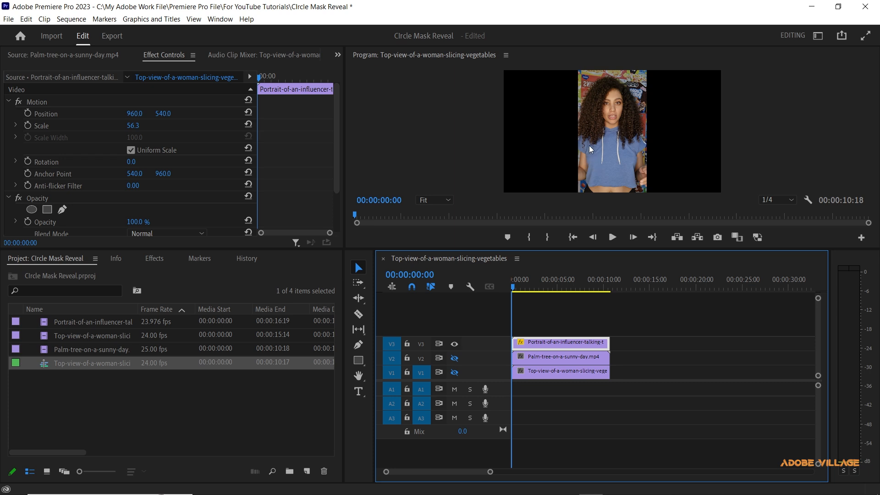
{"action": "mouse_move", "coordinate": [510, 289]}
{"action": "left_mouse_down"}
{"action": "mouse_move", "coordinate": [527, 287]}
{"action": "mouse_move", "coordinate": [510, 288]}
{"action": "left_mouse_up"}
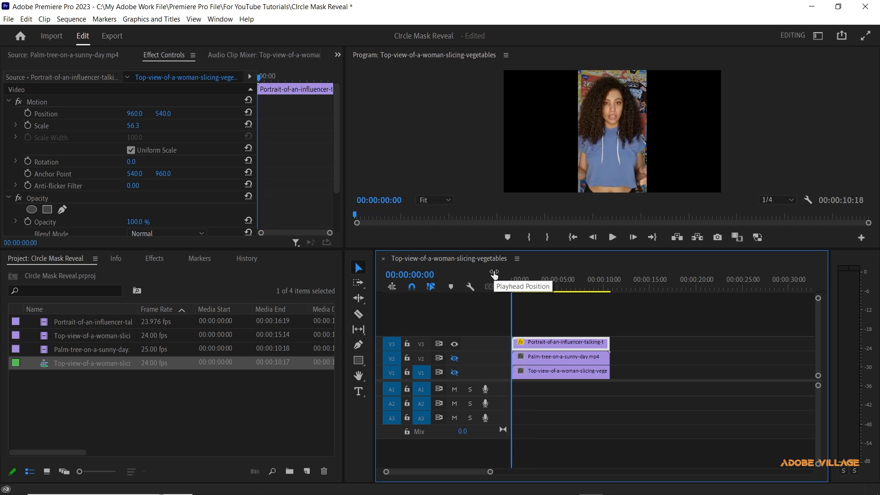
Step: Try a freeform Pen opacity mask around the woman's head and shoulders on the portrait clip, and delete that mask
{"action": "scroll", "coordinate": [337, 174], "scroll_direction": "down", "scroll_amount": 3}
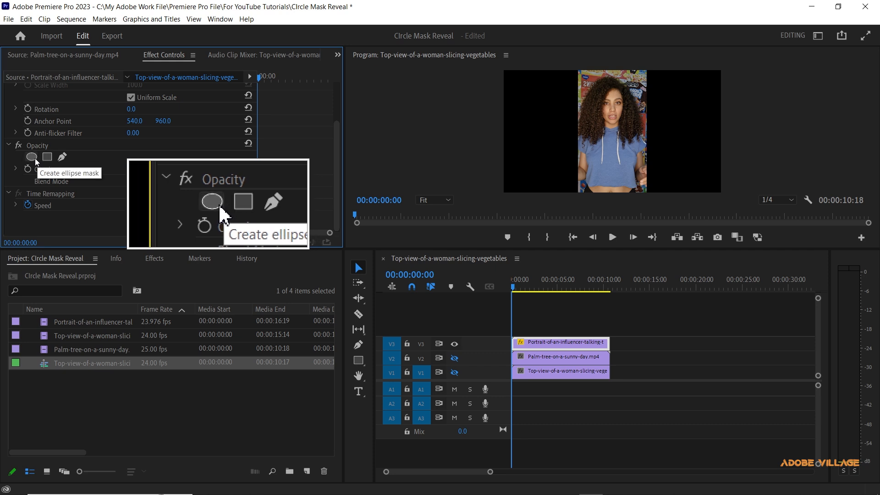
{"action": "left_click", "coordinate": [62, 157]}
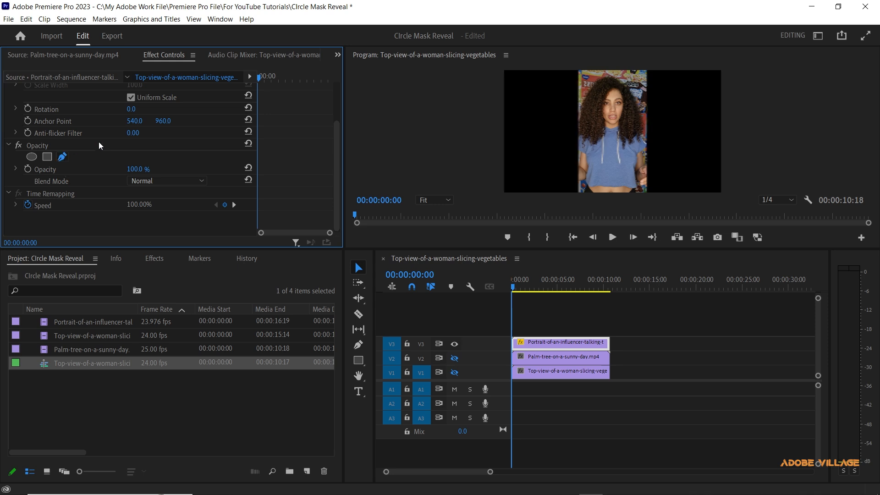
{"action": "left_click", "coordinate": [607, 76]}
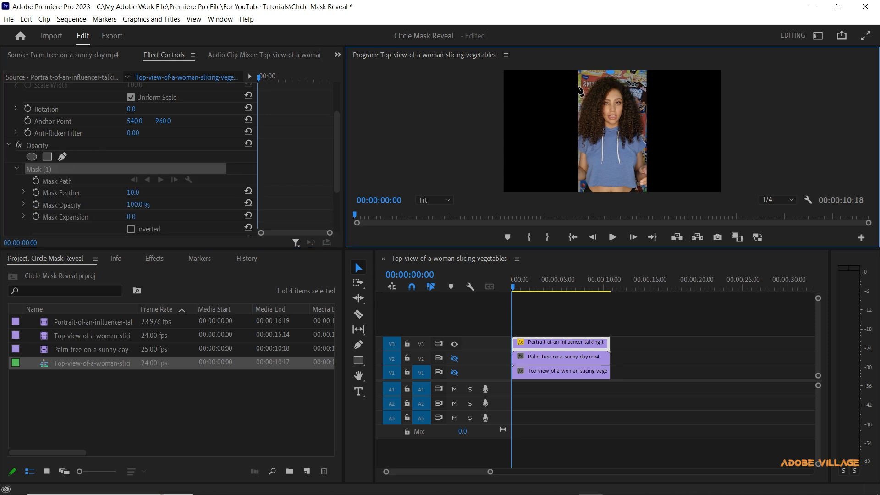
{"action": "left_click_drag", "start_coordinate": [579, 90], "coordinate": [579, 121]}
{"action": "left_click", "coordinate": [608, 157]}
{"action": "left_click_drag", "start_coordinate": [645, 130], "coordinate": [642, 87]}
{"action": "left_click", "coordinate": [612, 71]}
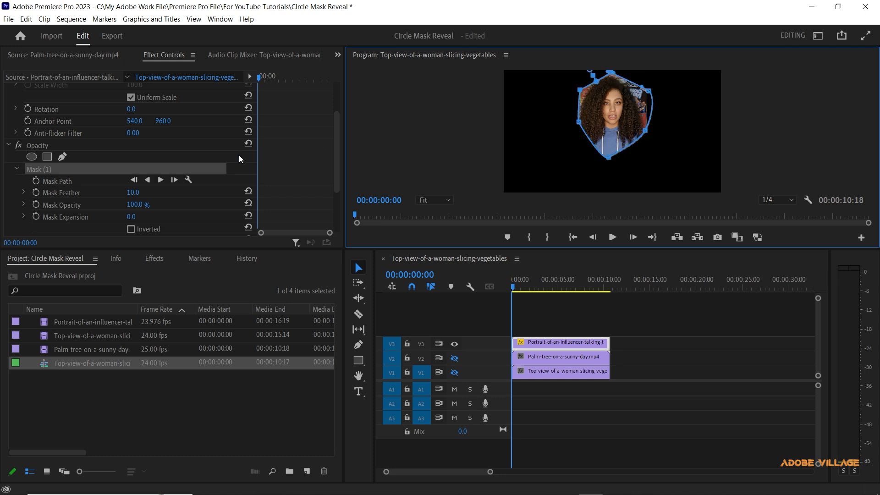
{"action": "left_click", "coordinate": [188, 164]}
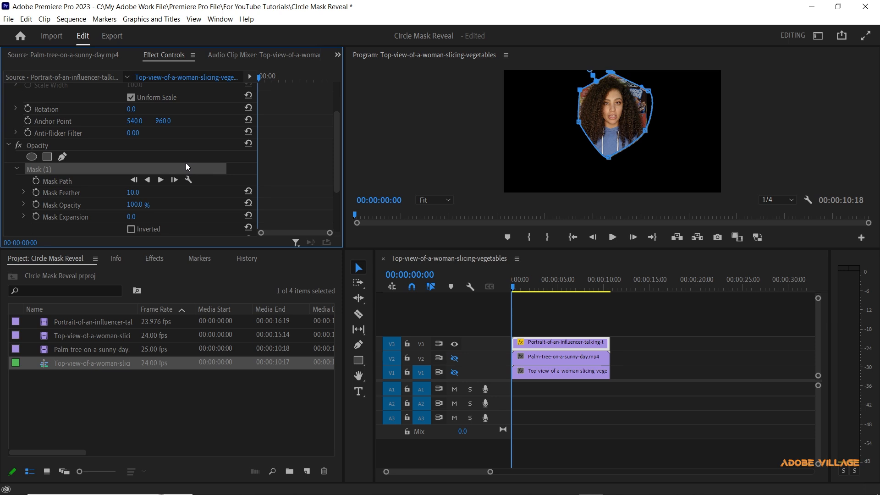
{"action": "key", "text": "Delete"}
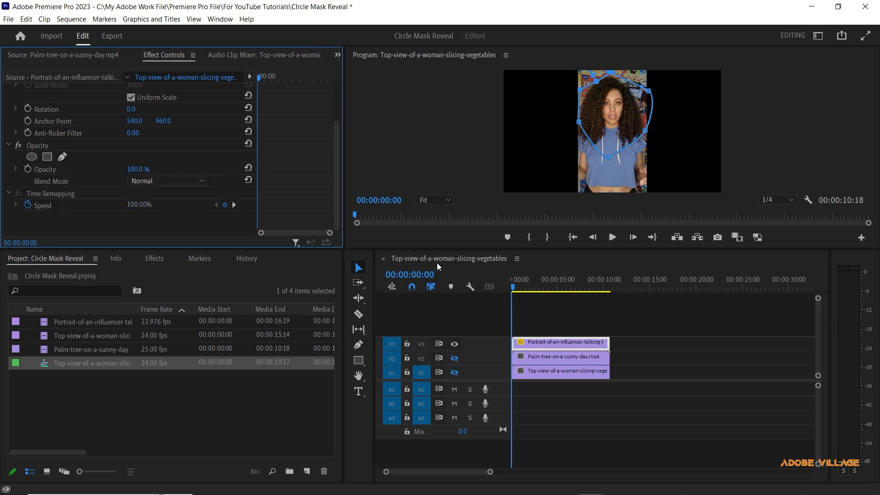
Step: Add an ellipse opacity mask to the portrait clip on V3, shape it into a circle and fit it around the woman's face
{"action": "left_click", "coordinate": [545, 384]}
{"action": "left_click", "coordinate": [546, 343]}
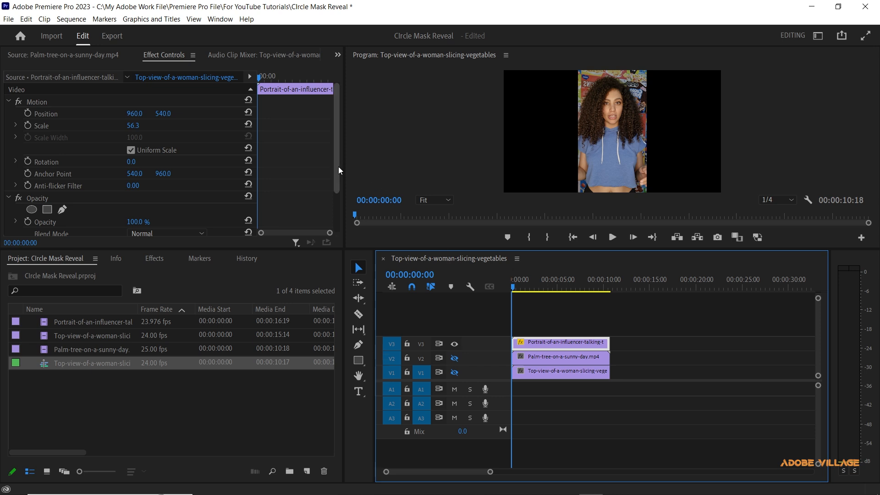
{"action": "left_click_drag", "start_coordinate": [339, 166], "coordinate": [340, 207]}
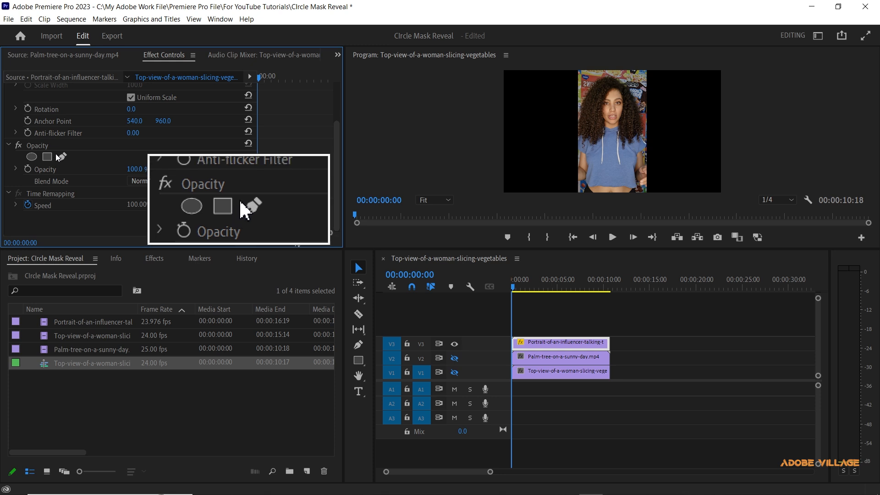
{"action": "left_click", "coordinate": [30, 160]}
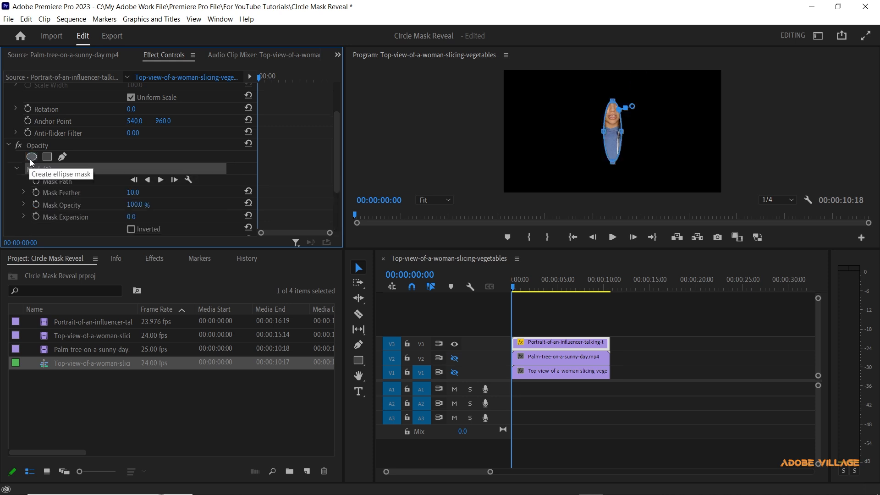
{"action": "left_click", "coordinate": [621, 135]}
{"action": "left_click_drag", "start_coordinate": [621, 135], "coordinate": [633, 132]}
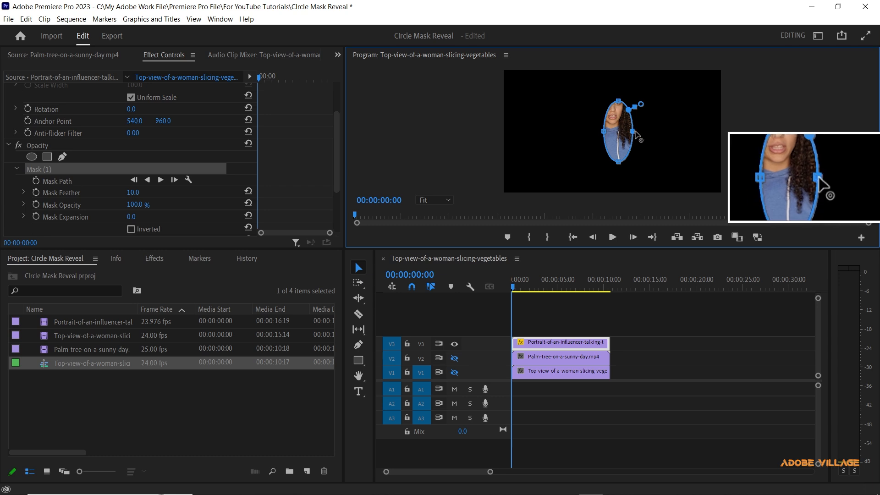
{"action": "mouse_move", "coordinate": [633, 132]}
{"action": "left_mouse_down"}
{"action": "mouse_move", "coordinate": [646, 136]}
{"action": "mouse_move", "coordinate": [637, 134]}
{"action": "left_mouse_up"}
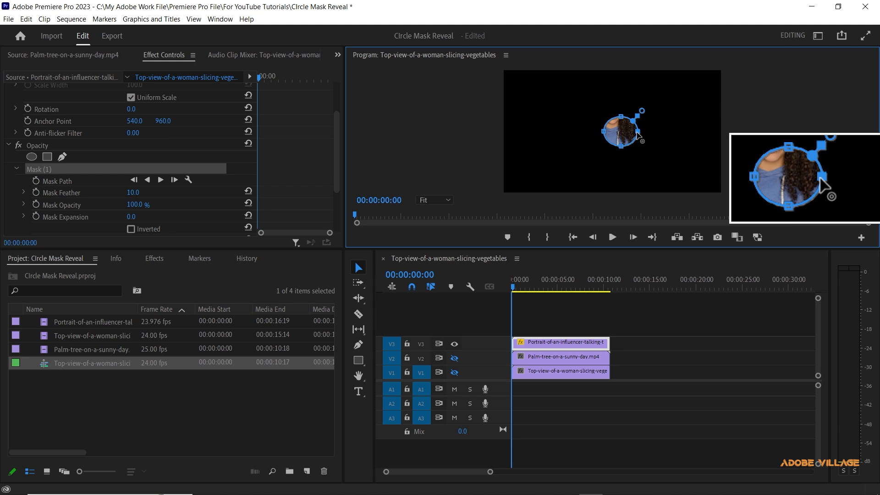
{"action": "left_click_drag", "start_coordinate": [638, 134], "coordinate": [624, 109]}
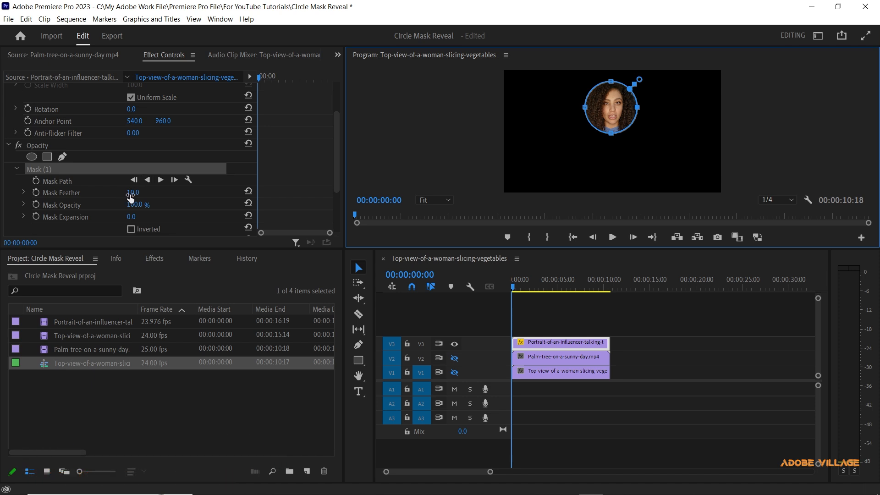
Step: Try softer edges on the circle mask with a feather of 35 and more, and set the Mask Feather to 0
{"action": "left_click_drag", "start_coordinate": [131, 197], "coordinate": [151, 195]}
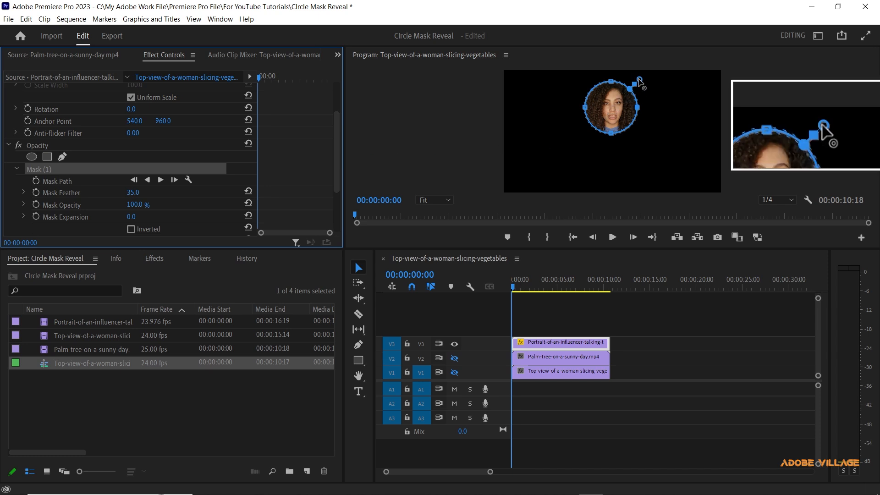
{"action": "left_click_drag", "start_coordinate": [640, 82], "coordinate": [641, 83]}
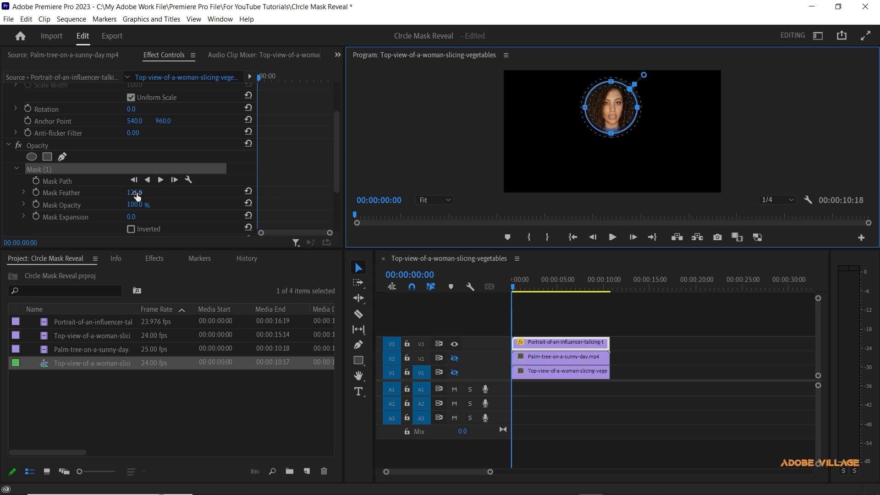
{"action": "left_click_drag", "start_coordinate": [645, 83], "coordinate": [628, 90]}
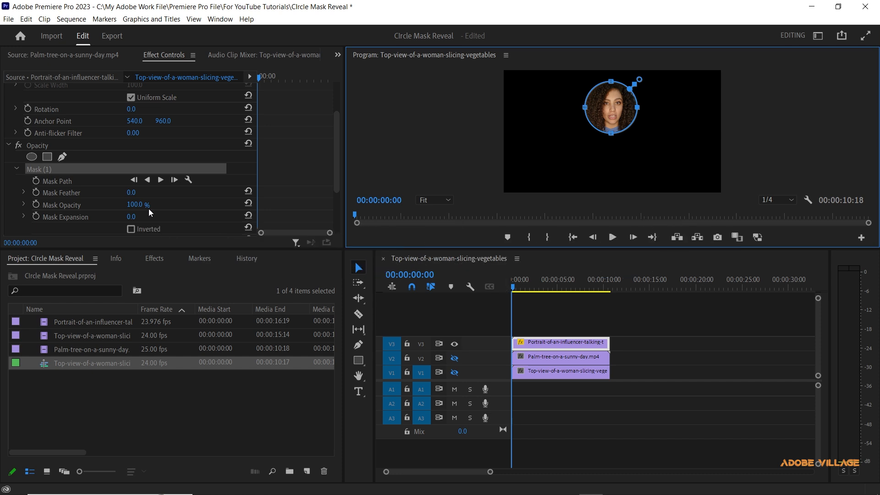
Step: Try a Mask Opacity of 0%, restore it to 100%, and set the Mask Expansion to 28
{"action": "left_click_drag", "start_coordinate": [146, 202], "coordinate": [99, 202]}
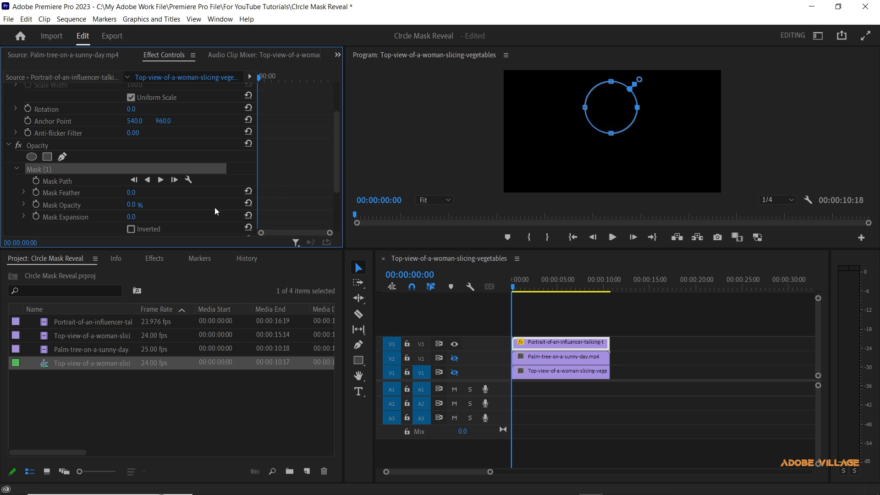
{"action": "left_click_drag", "start_coordinate": [133, 205], "coordinate": [179, 205]}
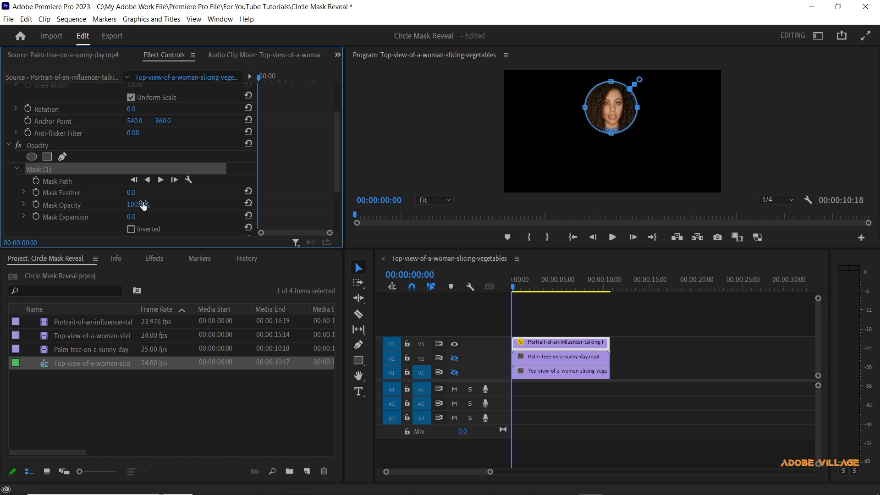
{"action": "left_click_drag", "start_coordinate": [133, 216], "coordinate": [146, 216]}
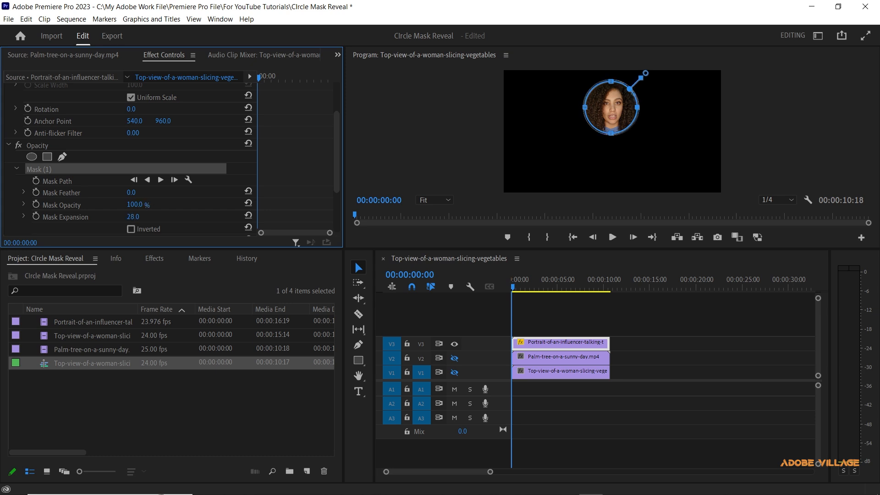
Step: Try inverting the circle mask and switch the inversion off again
{"action": "scroll", "coordinate": [145, 213], "scroll_direction": "down", "scroll_amount": 2}
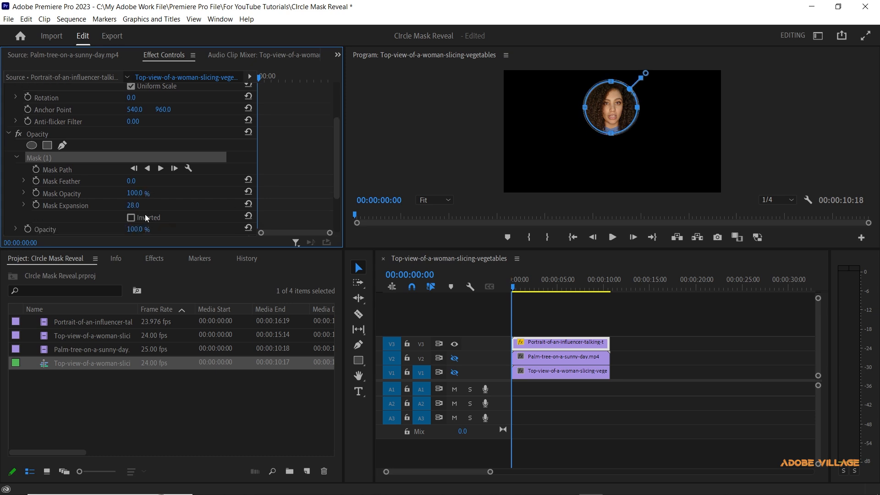
{"action": "left_click", "coordinate": [131, 195]}
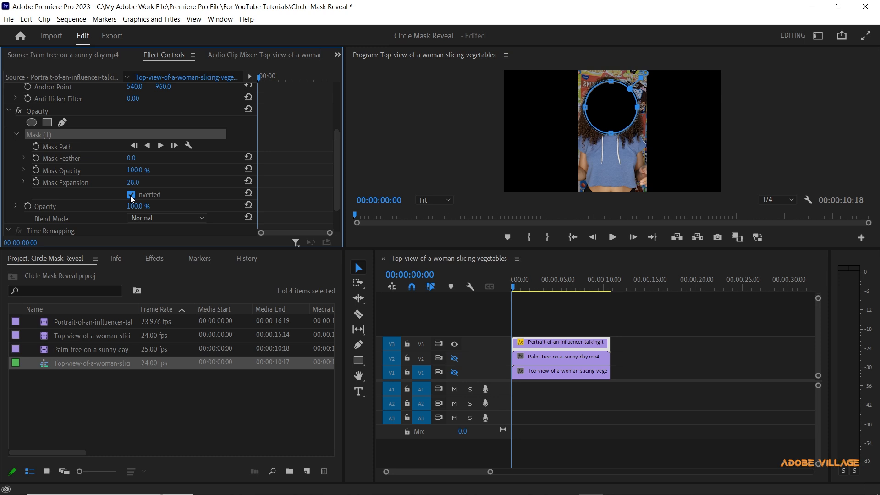
{"action": "left_click", "coordinate": [132, 193]}
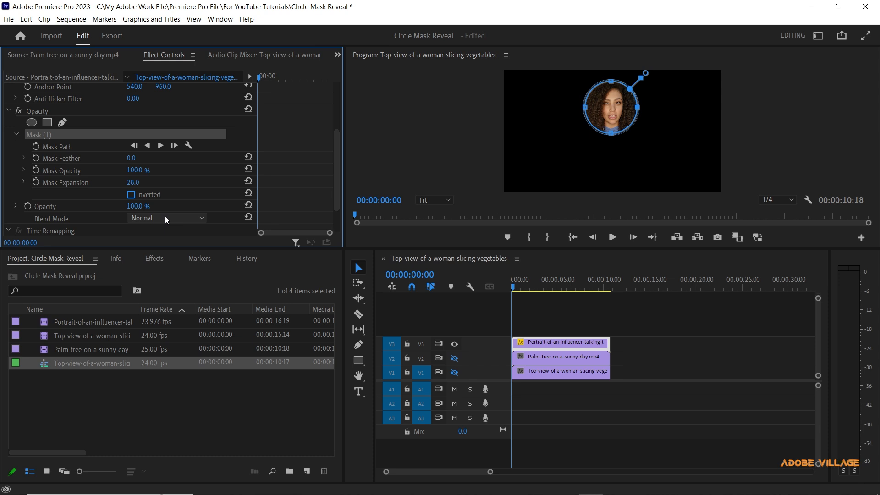
Step: Show video track V2 and shrink the portrait clip to a scale of 37.3 at position 257, 974 in the frame's lower-left corner
{"action": "left_click", "coordinate": [455, 357]}
{"action": "left_click", "coordinate": [454, 372]}
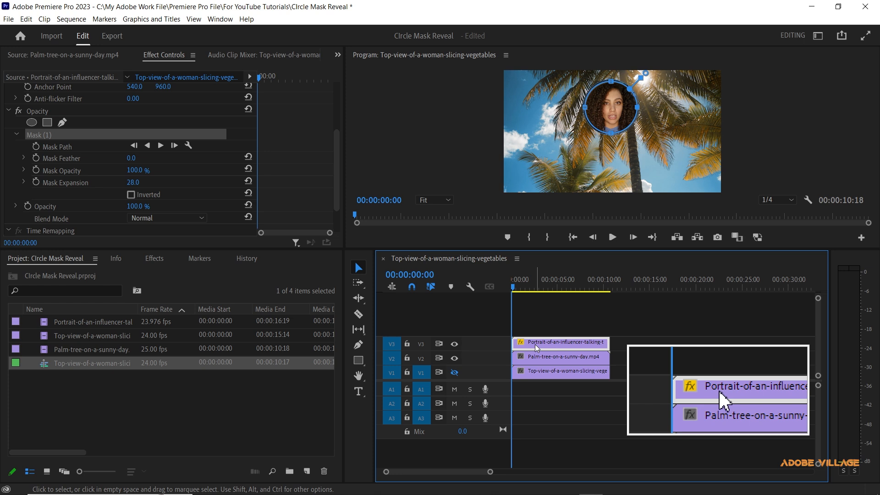
{"action": "left_click_drag", "start_coordinate": [339, 173], "coordinate": [329, 114]}
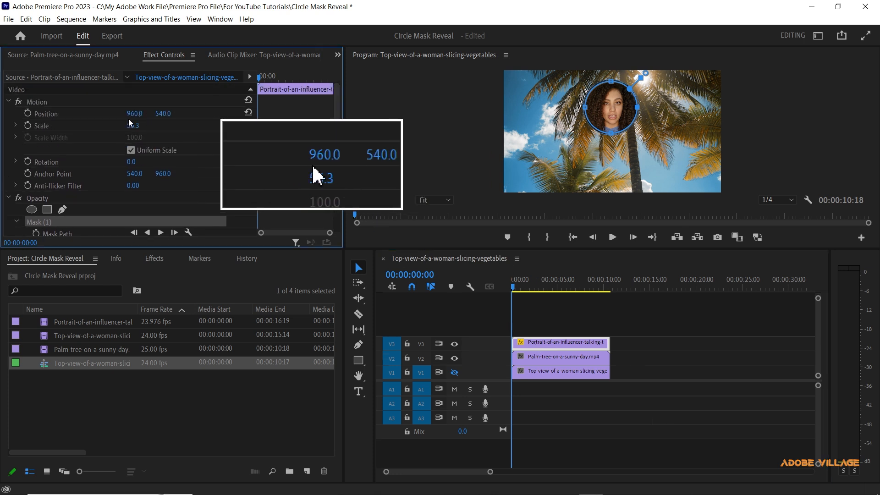
{"action": "left_click_drag", "start_coordinate": [134, 114], "coordinate": [42, 114]}
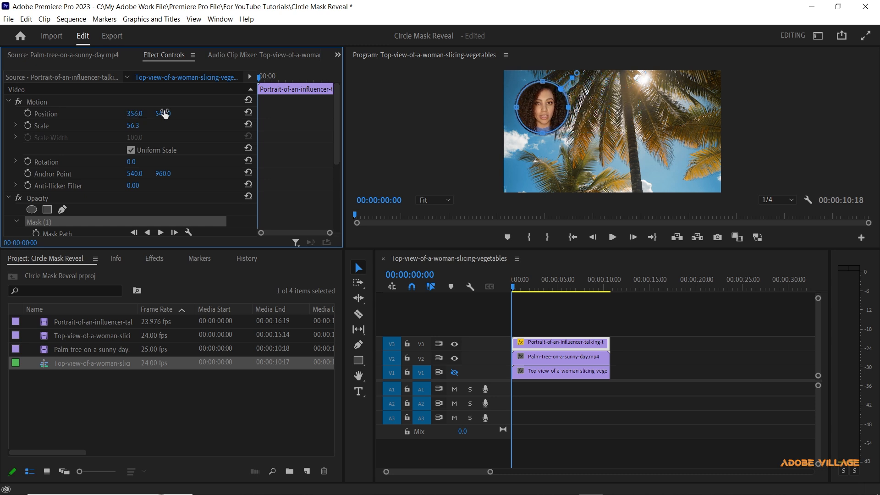
{"action": "left_click_drag", "start_coordinate": [163, 114], "coordinate": [342, 114]}
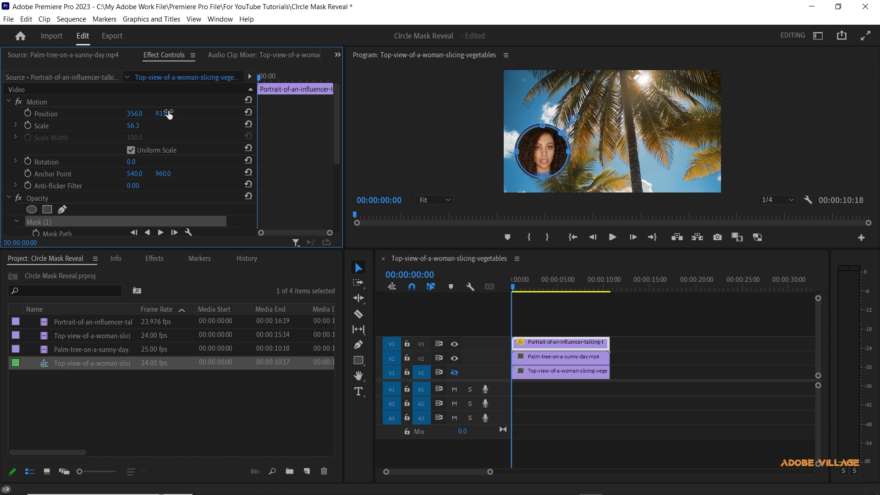
{"action": "left_click_drag", "start_coordinate": [168, 114], "coordinate": [110, 114]}
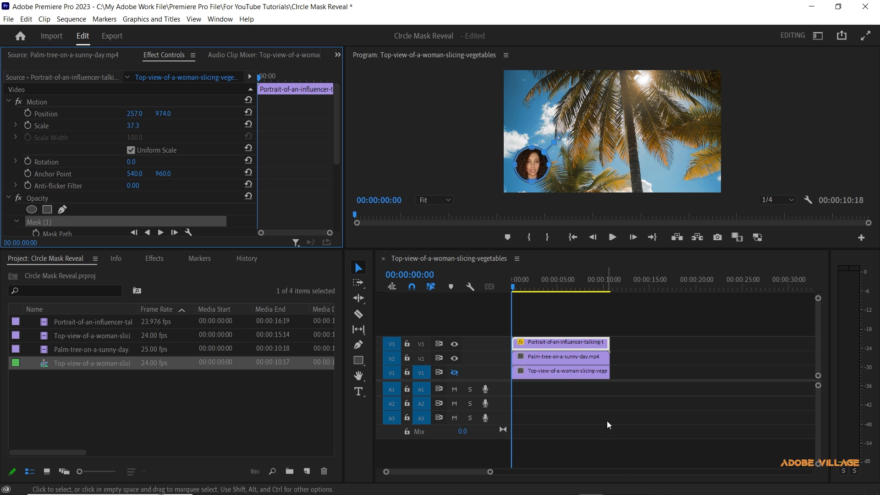
Step: Deselect the portrait clip and play the start of the sequence to preview the circular portrait over the palm tree clip
{"action": "left_click", "coordinate": [633, 413]}
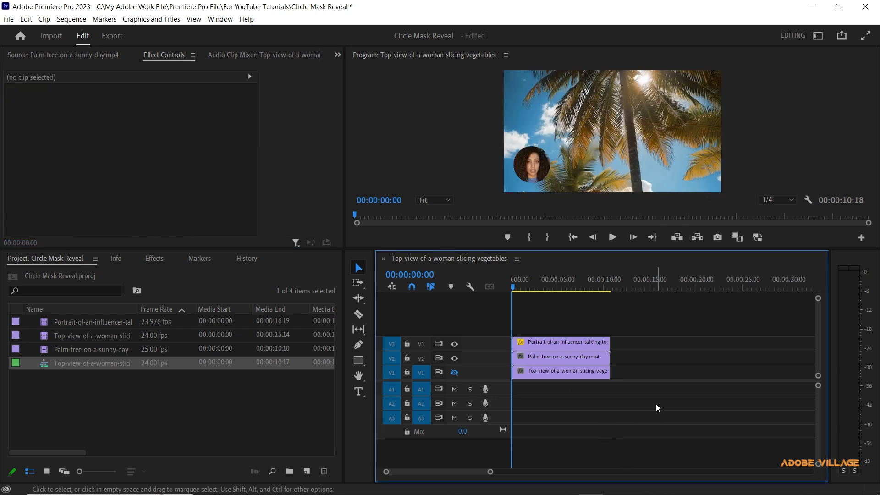
{"action": "left_click", "coordinate": [616, 238]}
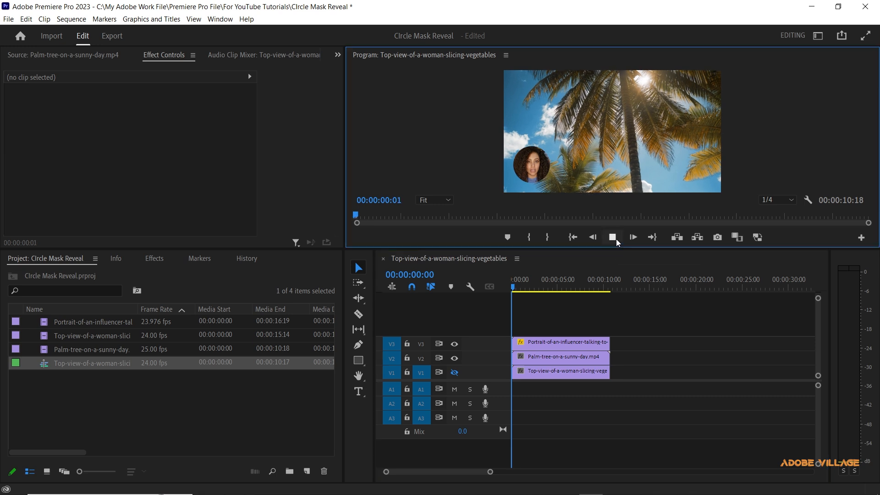
{"action": "left_click", "coordinate": [616, 238]}
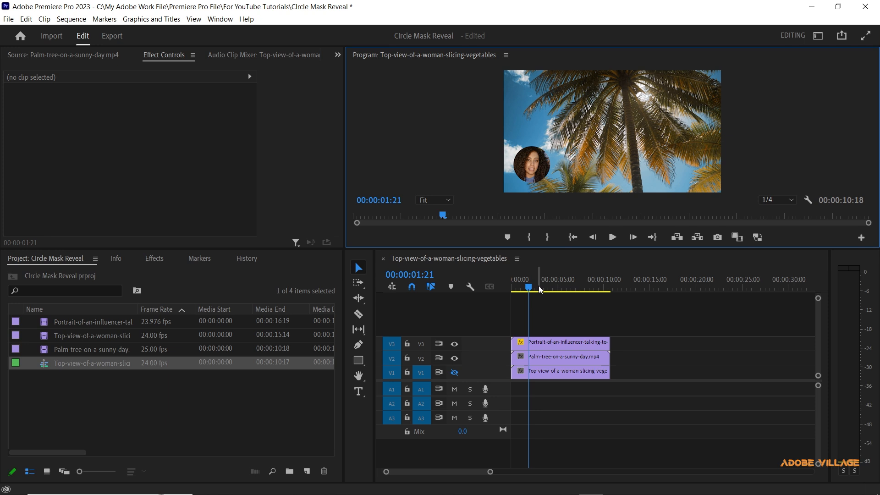
Step: Hide track V2, show track V1, and preview the circular portrait over the vegetable clip from the start of the sequence
{"action": "left_click", "coordinate": [454, 359]}
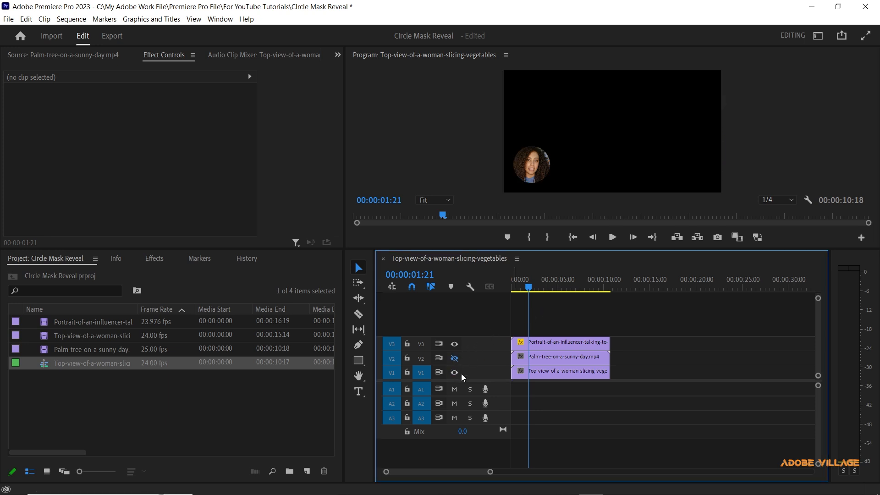
{"action": "left_click", "coordinate": [454, 372]}
{"action": "key", "text": "Home"}
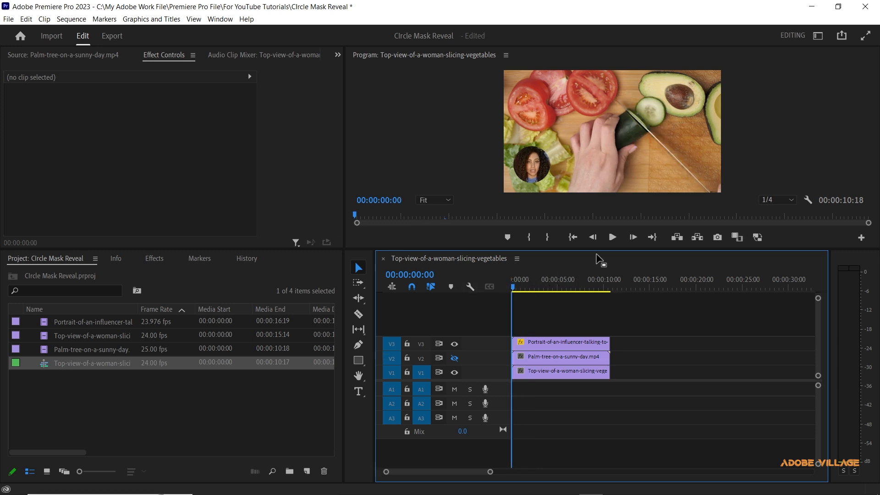
{"action": "left_click", "coordinate": [613, 237]}
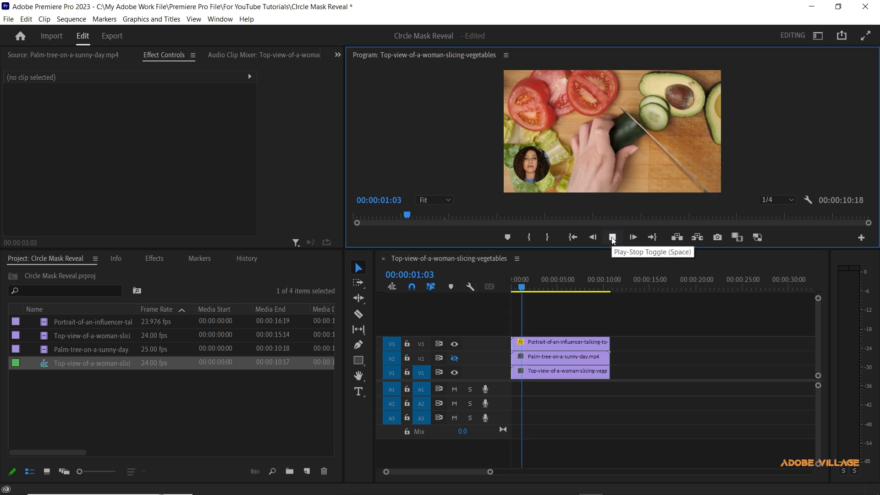
{"action": "left_click", "coordinate": [612, 237]}
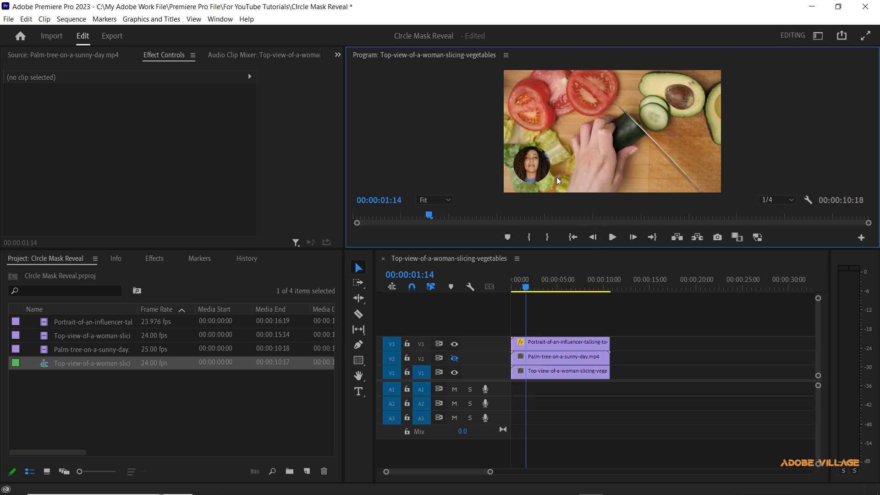
Step: Enlarge the portrait clip to a scale of about 43 and enlarge its circle mask slightly around the woman's face
{"action": "left_click", "coordinate": [562, 340]}
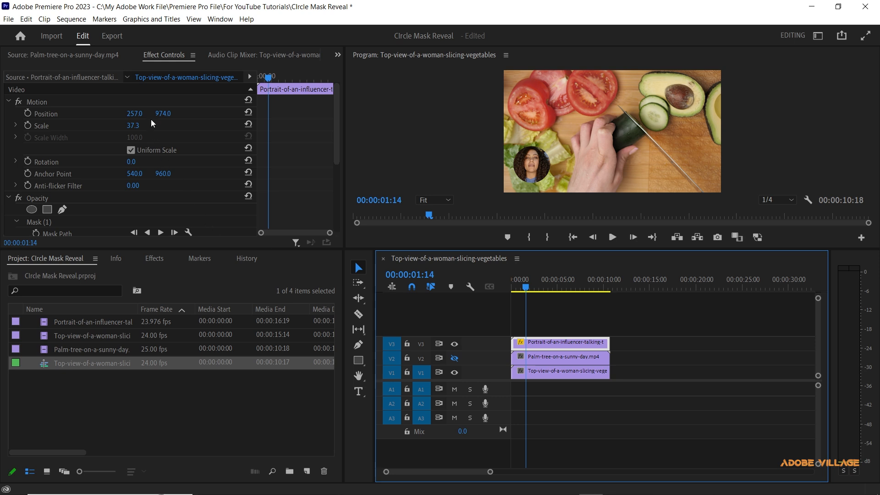
{"action": "left_click_drag", "start_coordinate": [133, 126], "coordinate": [137, 126]}
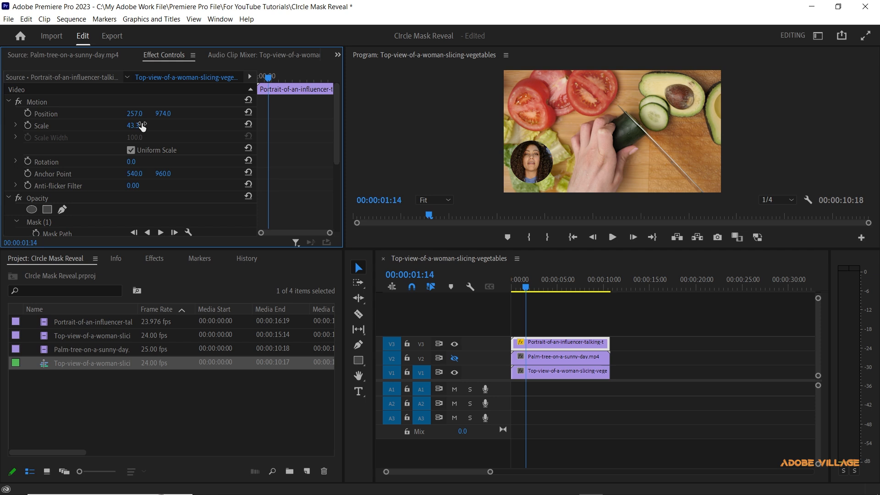
{"action": "left_click_drag", "start_coordinate": [336, 144], "coordinate": [319, 207]}
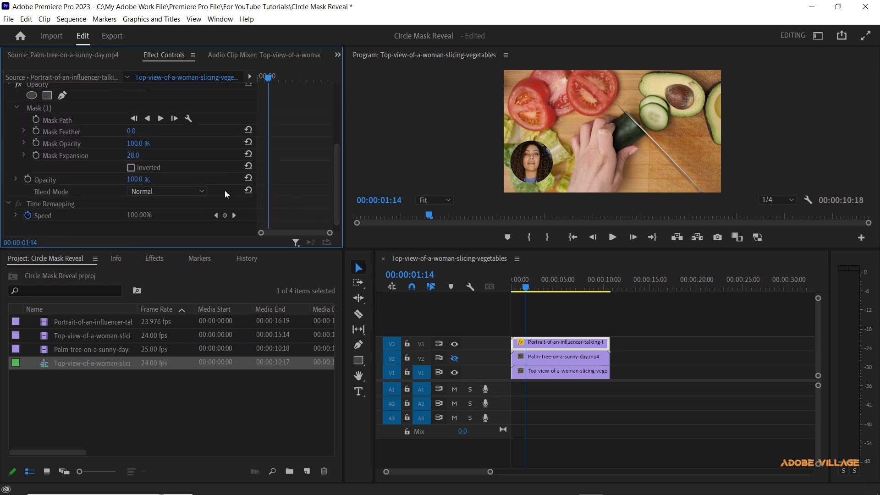
{"action": "left_click", "coordinate": [50, 108]}
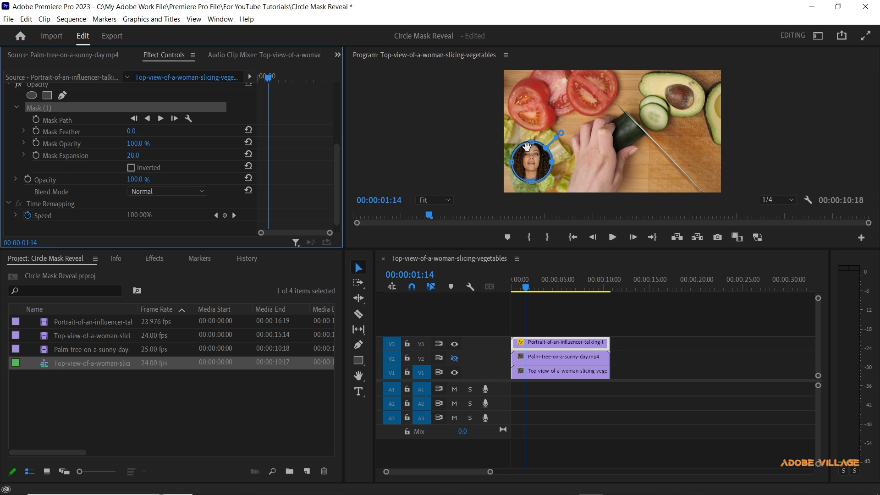
{"action": "left_click_drag", "start_coordinate": [527, 147], "coordinate": [529, 145]}
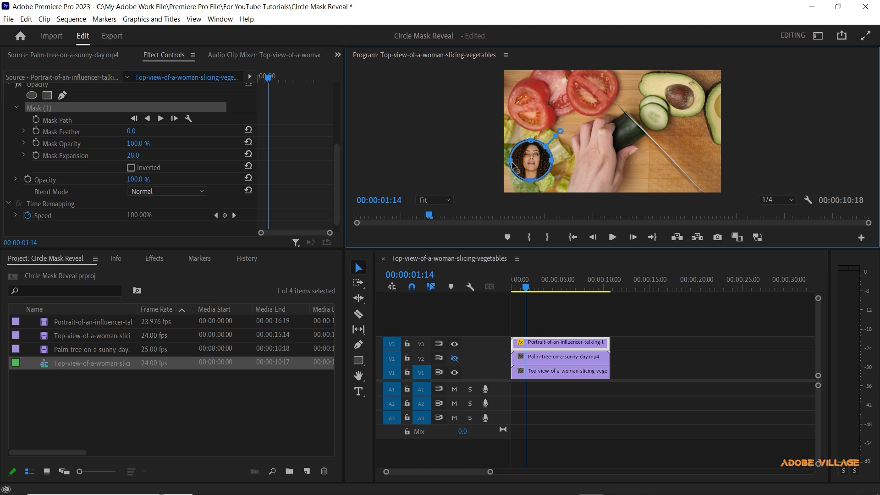
{"action": "left_click_drag", "start_coordinate": [512, 162], "coordinate": [533, 141]}
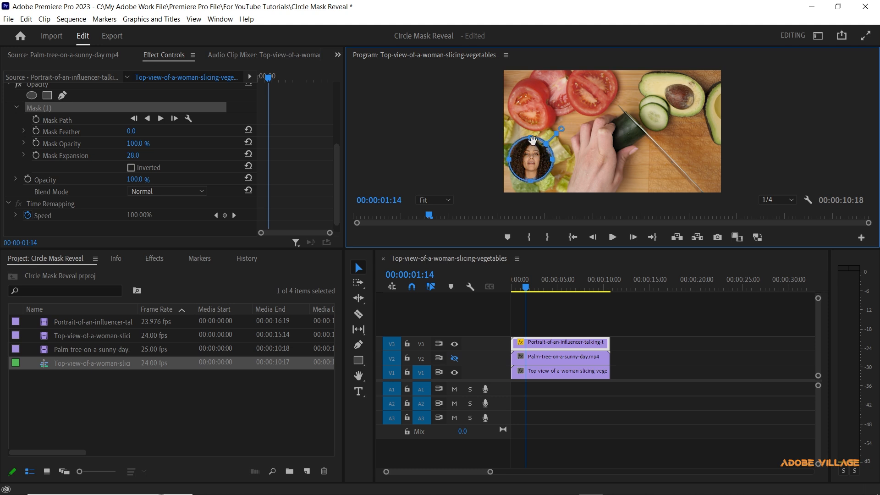
{"action": "left_click", "coordinate": [660, 391]}
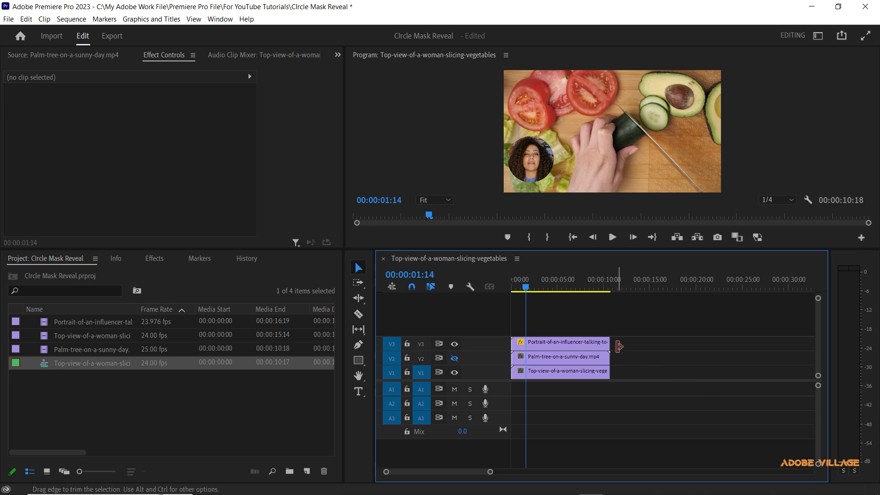
{"action": "left_click", "coordinate": [600, 344]}
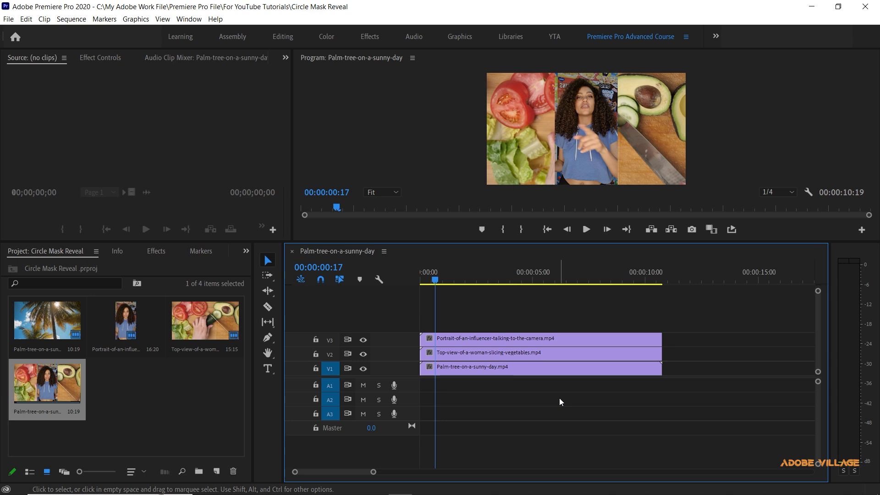
Step: Select the portrait clip on track V3 and show its effect controls
{"action": "left_click", "coordinate": [537, 343]}
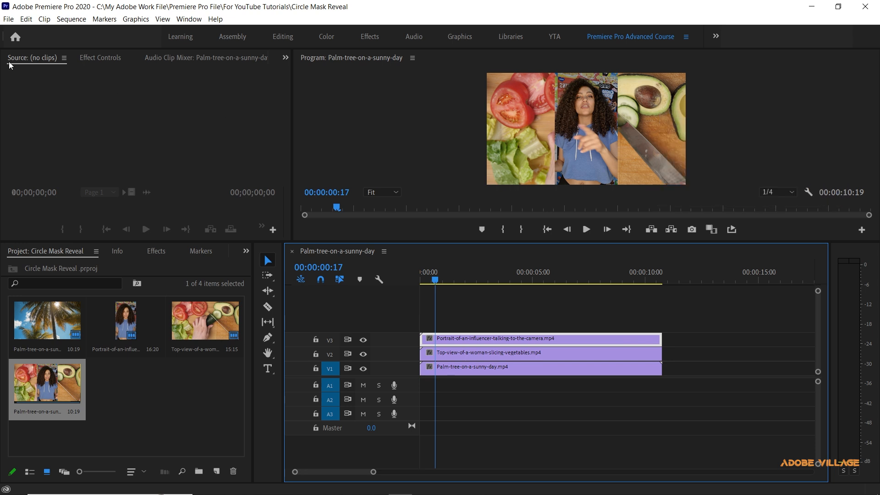
{"action": "left_click", "coordinate": [89, 61]}
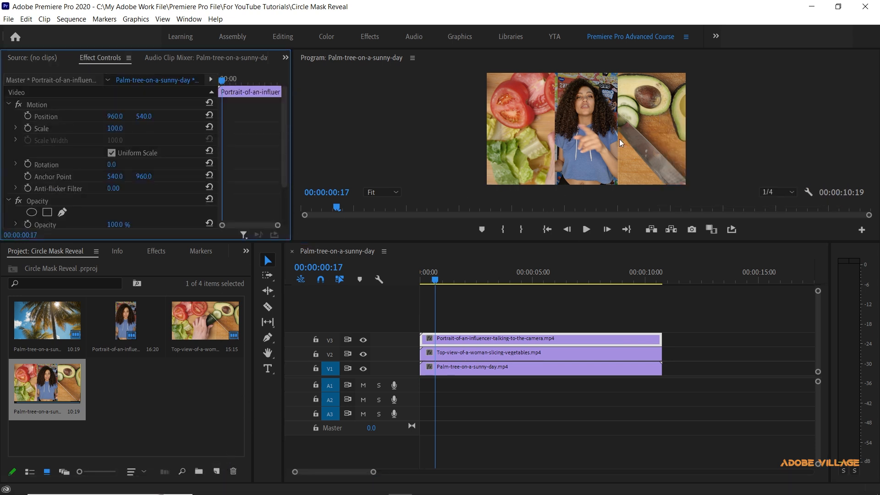
{"action": "left_click", "coordinate": [156, 251]}
{"action": "left_click", "coordinate": [92, 253]}
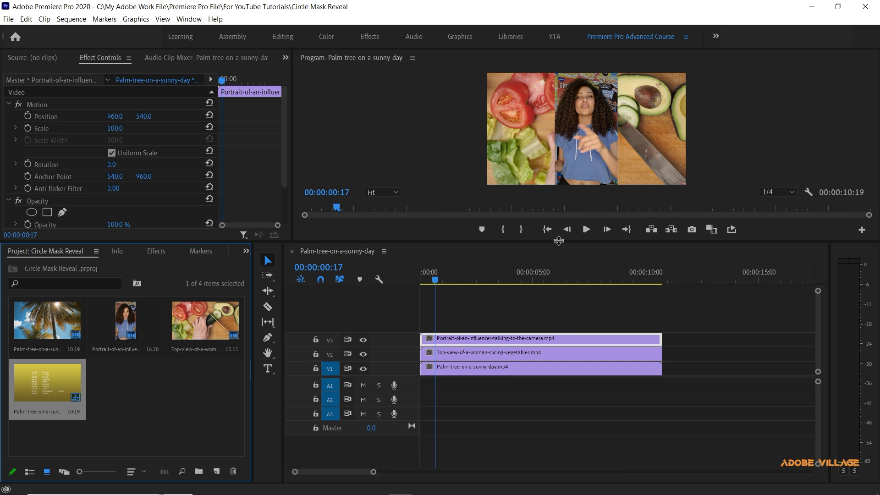
Step: Switch the portrait clip on track V3 from Scale to Frame Size to Set to Frame Size
{"action": "left_click", "coordinate": [530, 340]}
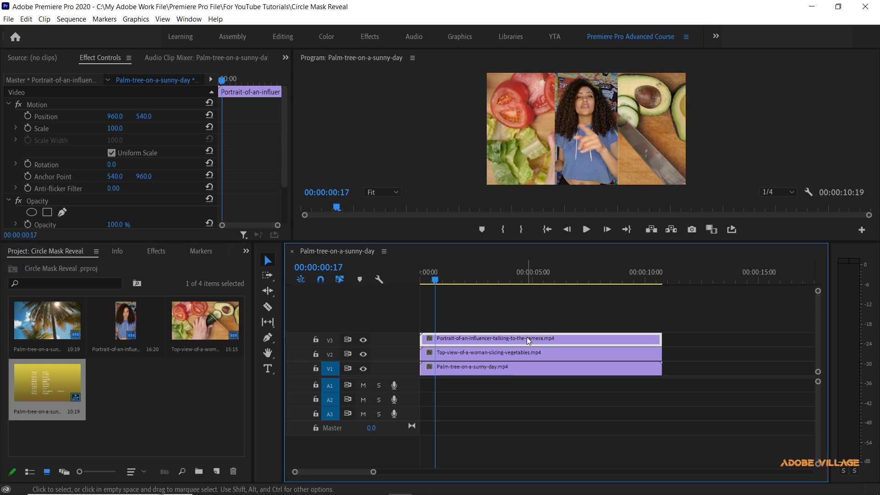
{"action": "left_click", "coordinate": [156, 252]}
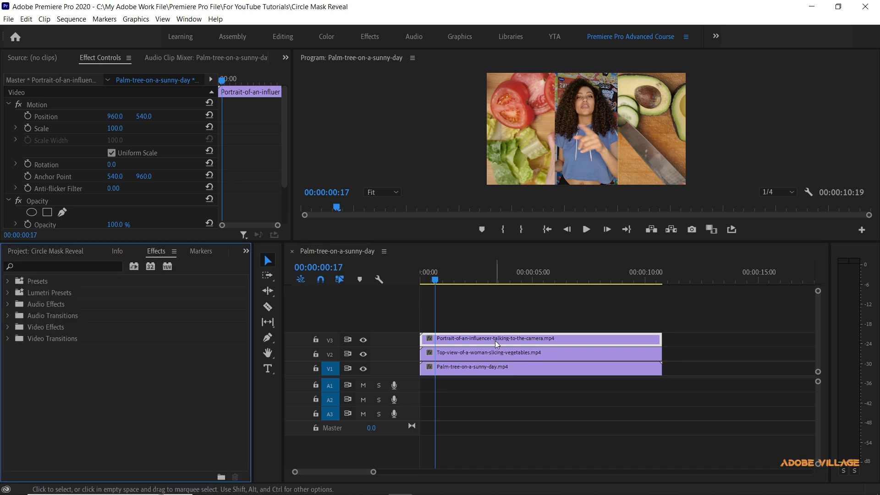
{"action": "mouse_move", "coordinate": [496, 344]}
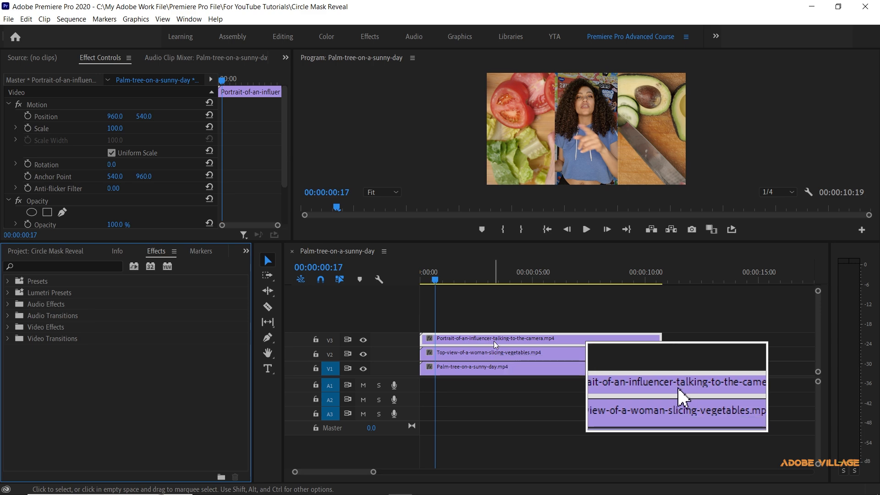
{"action": "right_click", "coordinate": [490, 344]}
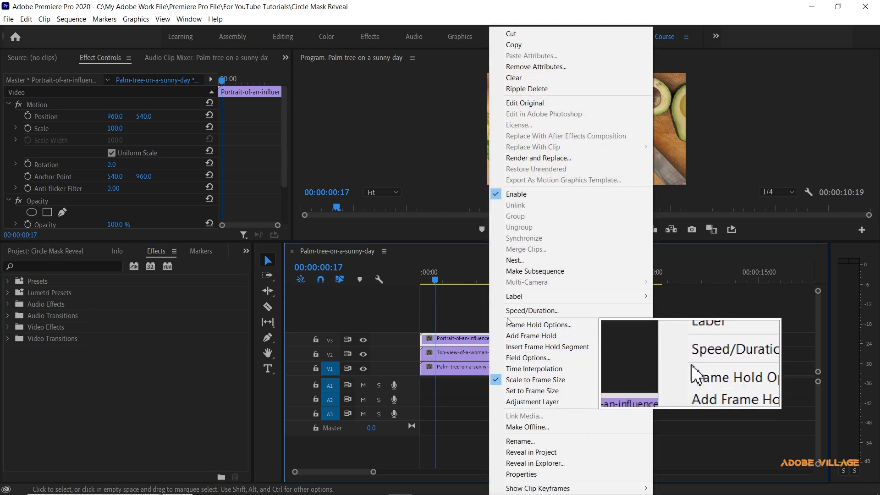
{"action": "left_click", "coordinate": [511, 391]}
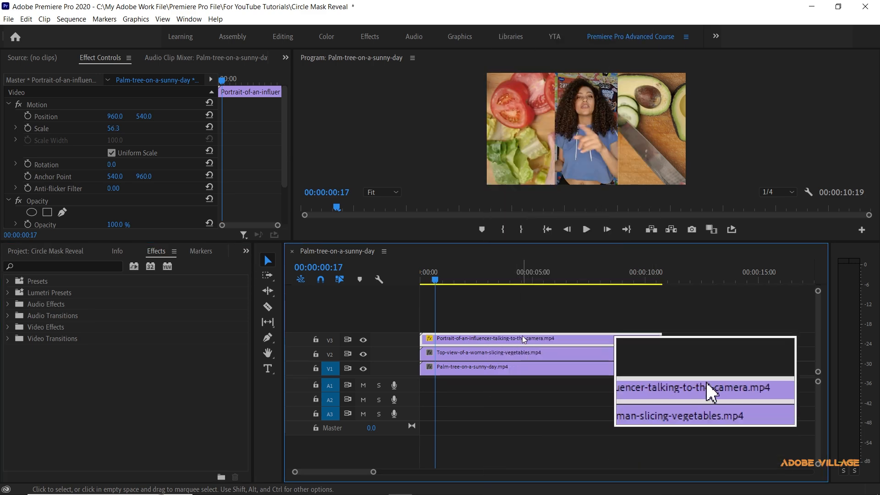
{"action": "right_click", "coordinate": [523, 352]}
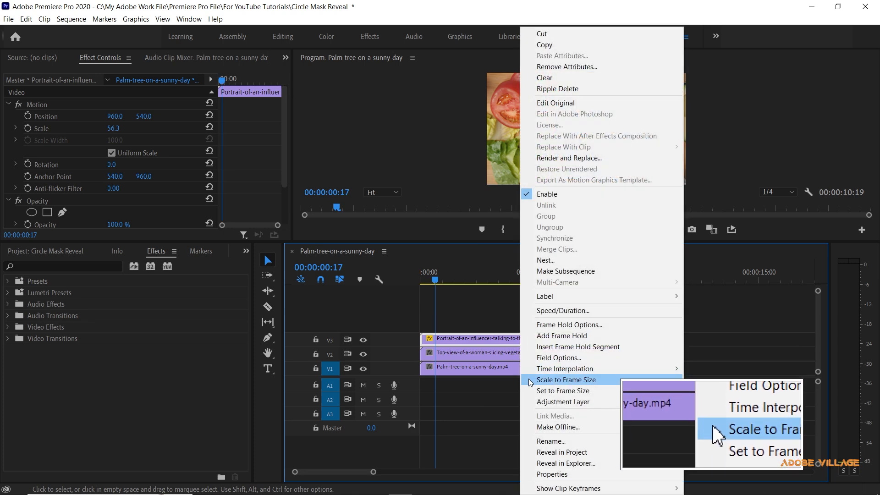
{"action": "left_click", "coordinate": [532, 391]}
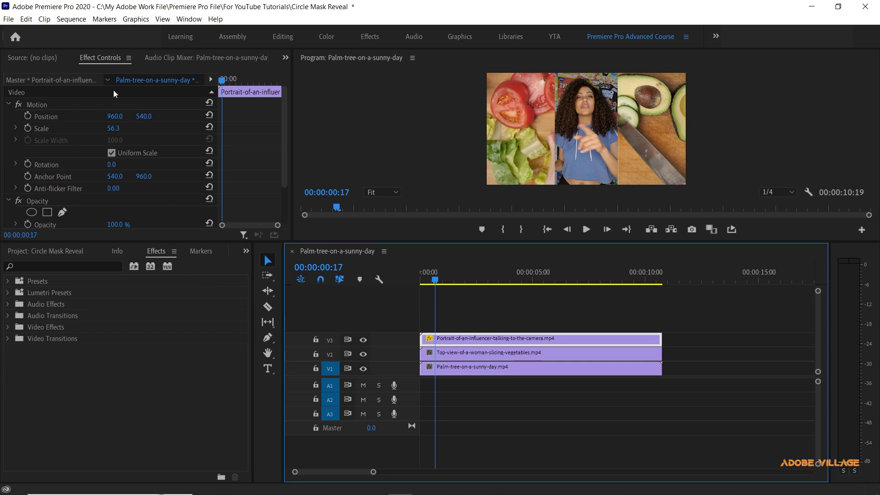
Step: Search the effects for "circle" and apply the Circle effect to the portrait clip on track V3
{"action": "left_click", "coordinate": [188, 18]}
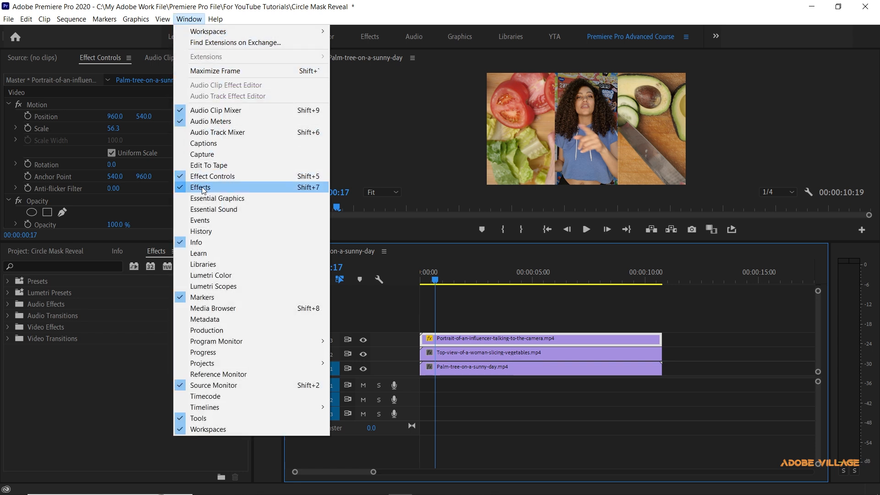
{"action": "left_click", "coordinate": [117, 355]}
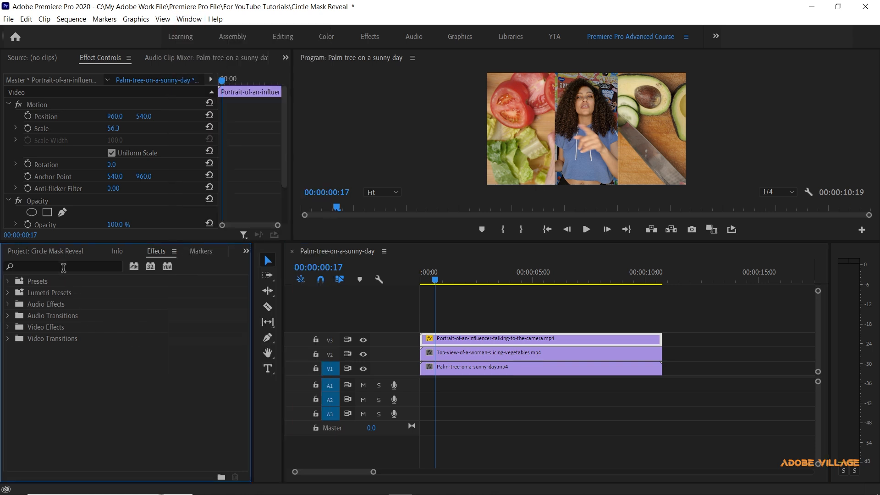
{"action": "left_click", "coordinate": [63, 267]}
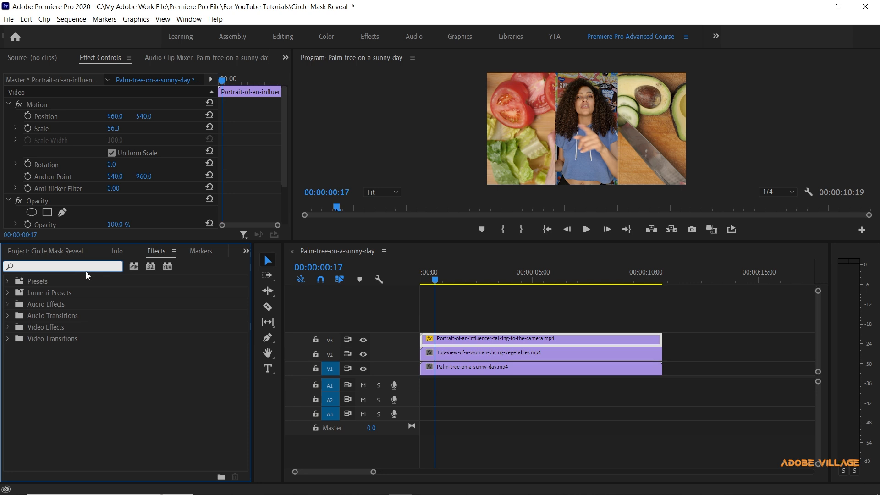
{"action": "type", "text": "circle"}
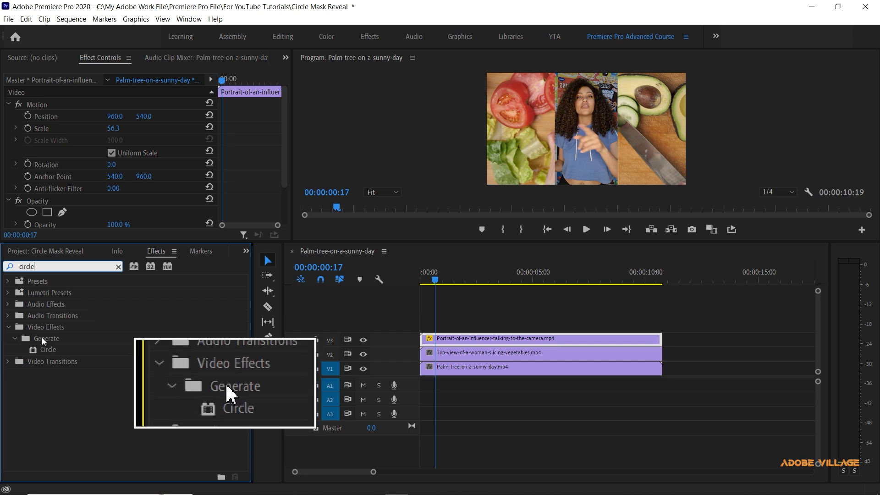
{"action": "left_click_drag", "start_coordinate": [50, 348], "coordinate": [450, 347]}
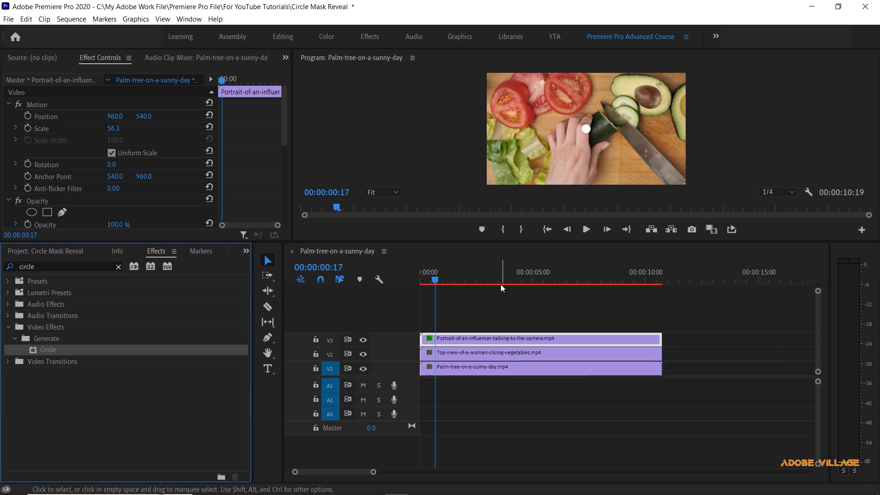
{"action": "left_click", "coordinate": [104, 19]}
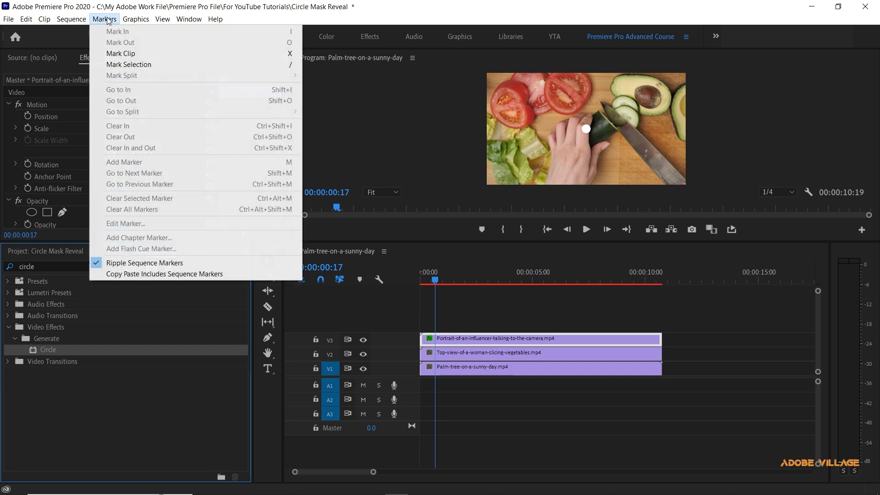
{"action": "left_click", "coordinate": [103, 19]}
{"action": "left_click", "coordinate": [73, 19]}
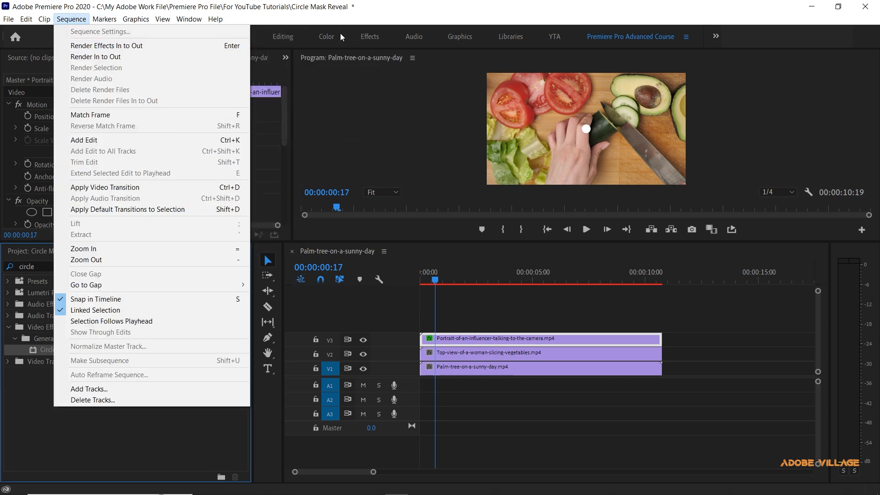
{"action": "left_click", "coordinate": [394, 11]}
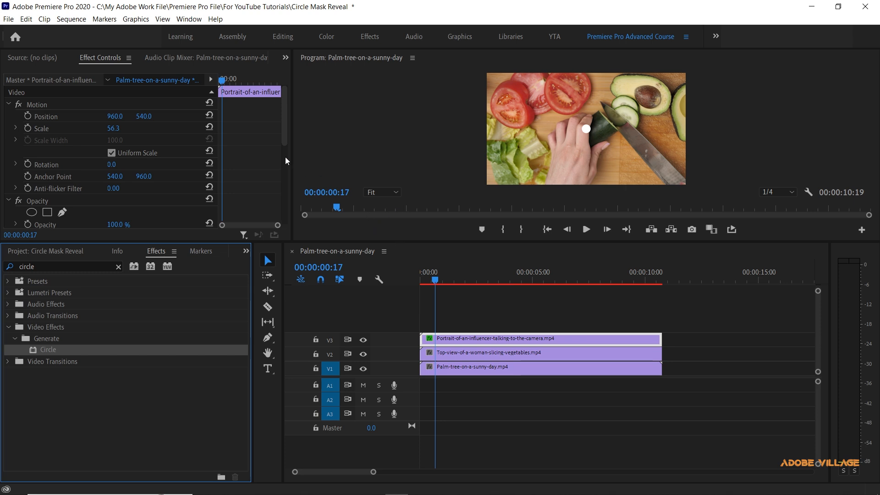
Step: Enlarge the effect controls area and set the Circle effect's blending mode to Stencil Alpha
{"action": "left_click_drag", "start_coordinate": [284, 140], "coordinate": [288, 217]}
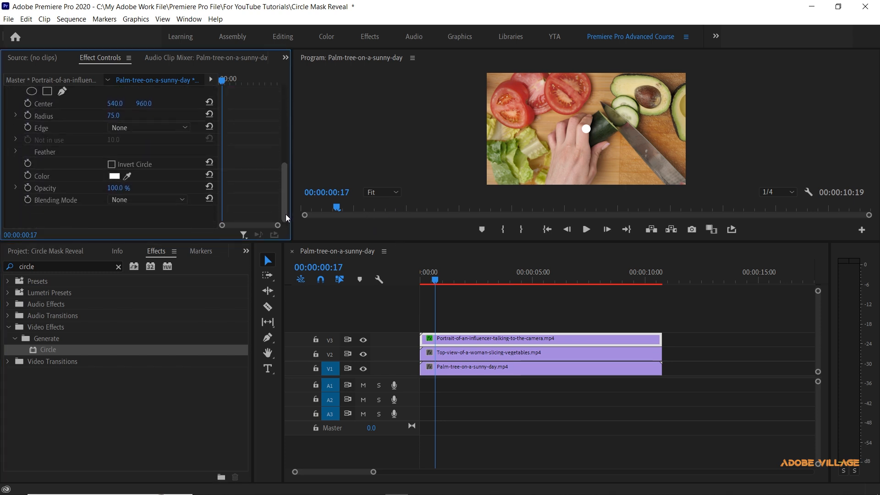
{"action": "scroll", "coordinate": [120, 140], "scroll_direction": "up", "scroll_amount": 1}
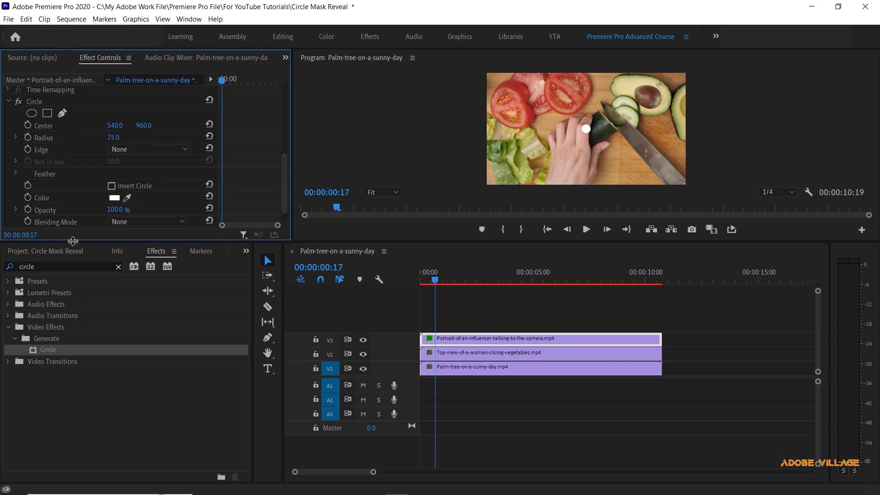
{"action": "left_click_drag", "start_coordinate": [73, 241], "coordinate": [72, 305]}
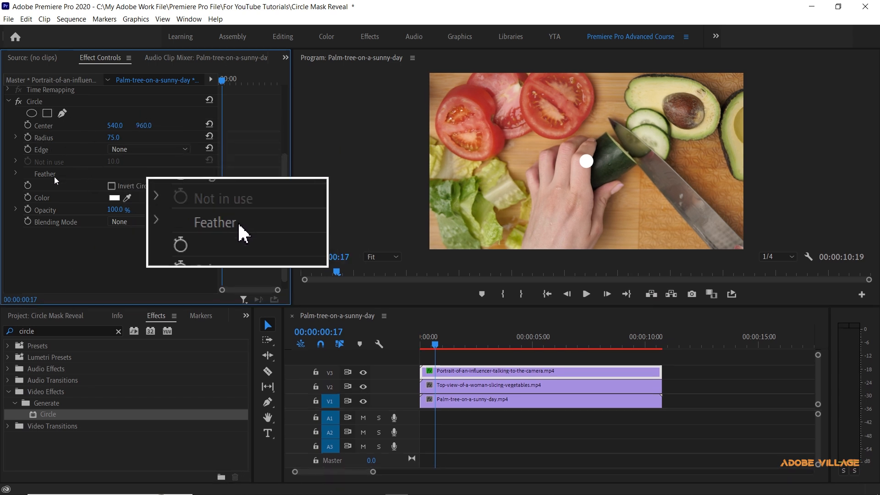
{"action": "left_click", "coordinate": [116, 221]}
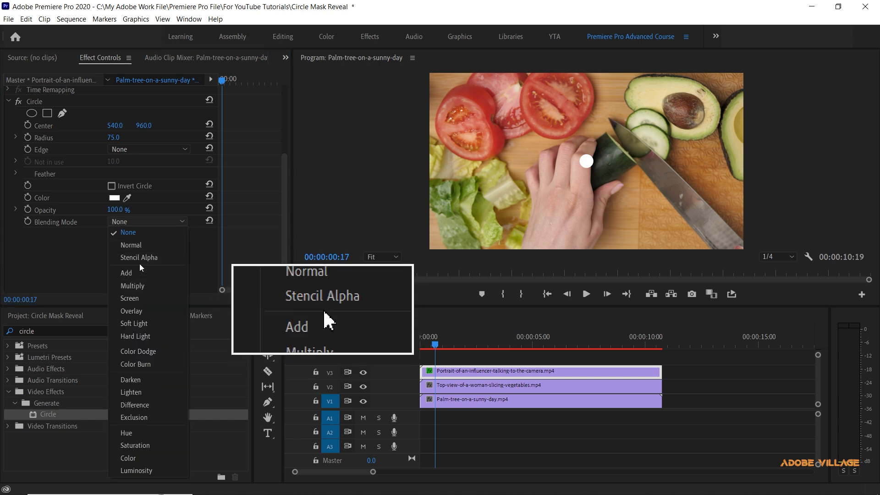
{"action": "left_click", "coordinate": [140, 258]}
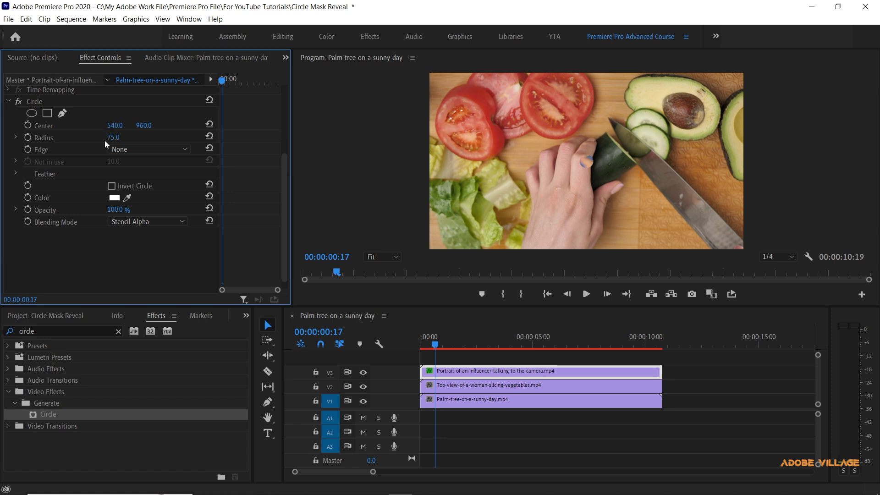
Step: Set the Circle effect's radius to 498 and its center to 520, 555 so it frames the woman's face
{"action": "left_click_drag", "start_coordinate": [114, 137], "coordinate": [160, 133]}
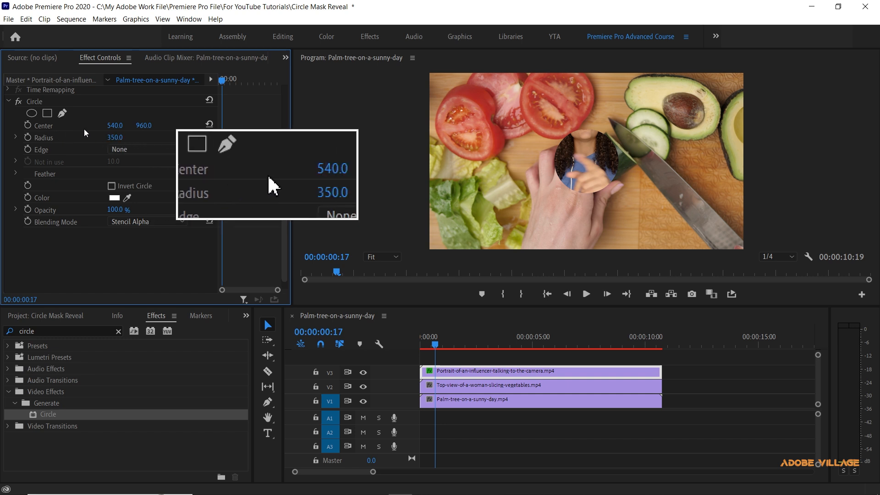
{"action": "left_click", "coordinate": [142, 126]}
{"action": "type", "text": "776"}
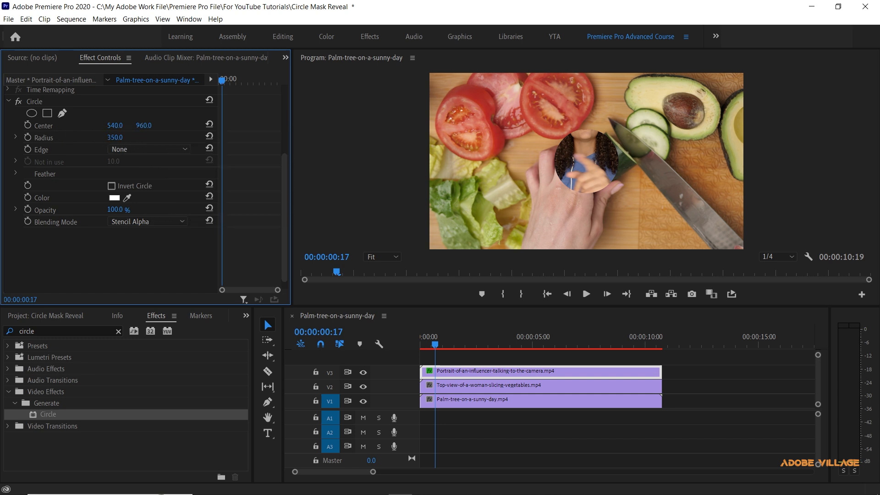
{"action": "key", "text": "Return"}
{"action": "left_click_drag", "start_coordinate": [148, 125], "coordinate": [183, 138]}
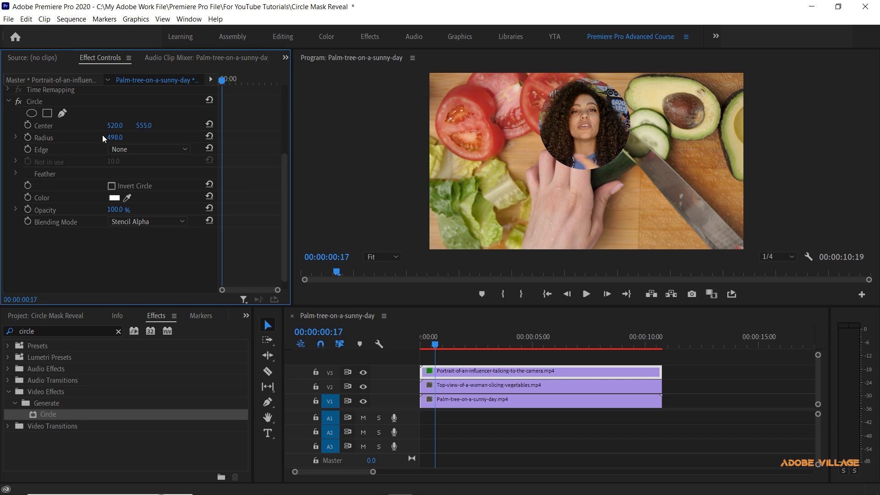
Step: Scale the portrait clip to 53.3 and move it to position 326, 949 in the frame's lower-left corner
{"action": "scroll", "coordinate": [232, 104], "scroll_direction": "up", "scroll_amount": 5}
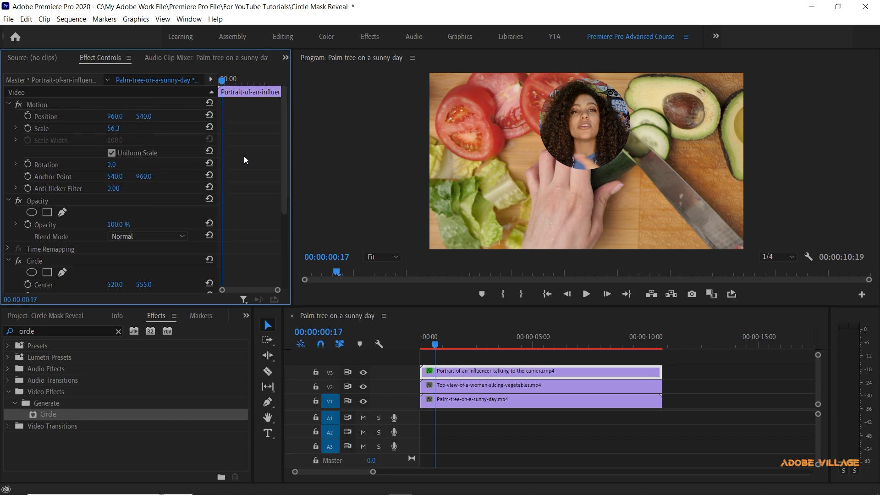
{"action": "left_click_drag", "start_coordinate": [284, 172], "coordinate": [266, 281]}
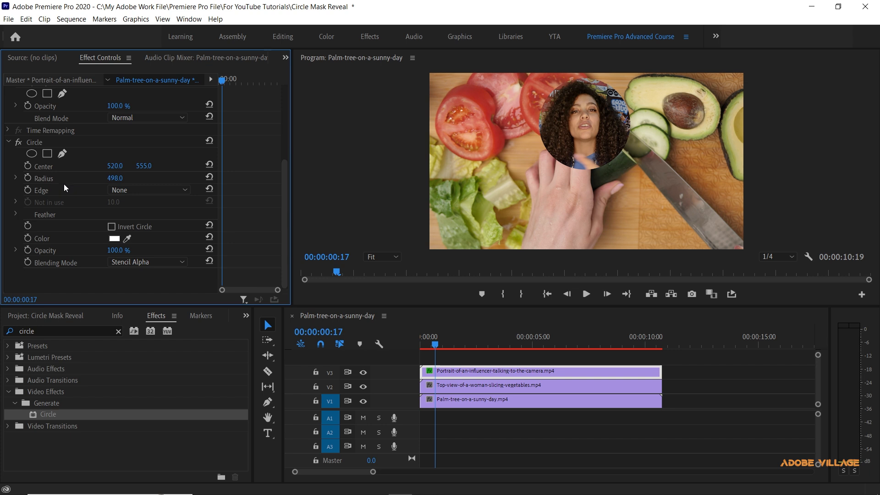
{"action": "scroll", "coordinate": [64, 187], "scroll_direction": "up", "scroll_amount": 3}
{"action": "scroll", "coordinate": [108, 151], "scroll_direction": "up", "scroll_amount": 2}
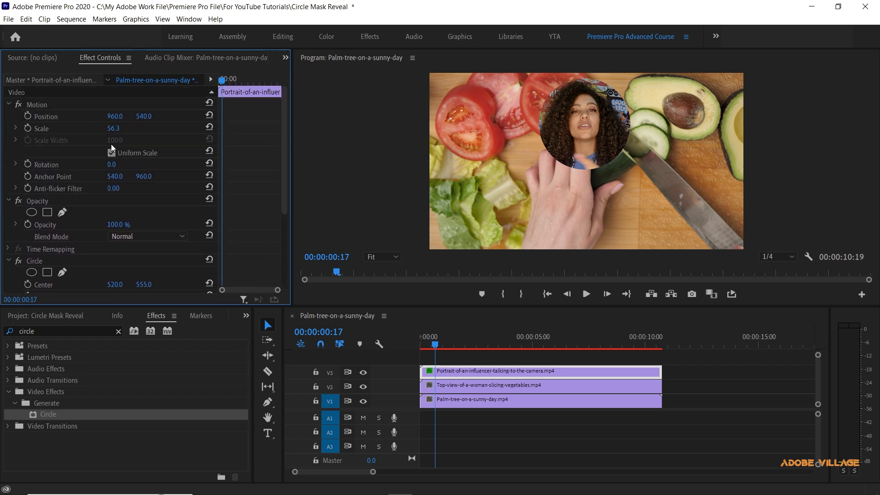
{"action": "mouse_move", "coordinate": [116, 121]}
{"action": "left_mouse_down"}
{"action": "mouse_move", "coordinate": [160, 115]}
{"action": "mouse_move", "coordinate": [106, 129]}
{"action": "mouse_move", "coordinate": [125, 120]}
{"action": "left_mouse_up"}
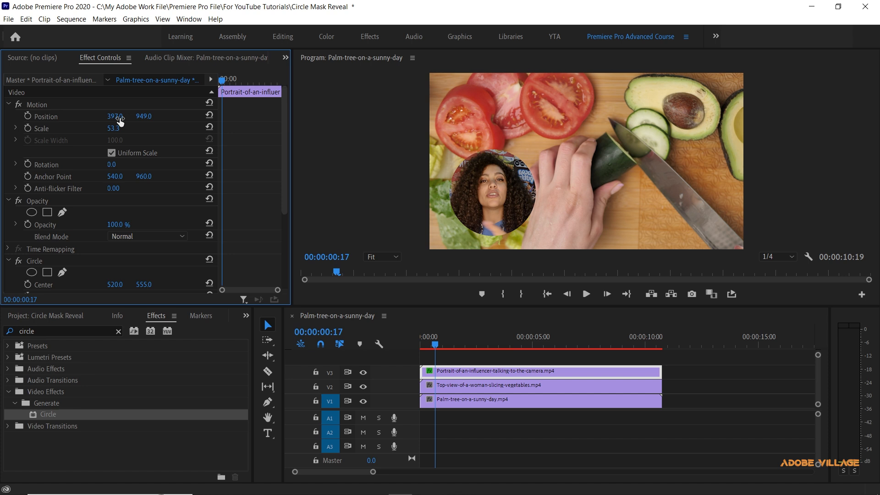
{"action": "mouse_move", "coordinate": [120, 120]}
{"action": "left_mouse_down"}
{"action": "mouse_move", "coordinate": [114, 117]}
{"action": "mouse_move", "coordinate": [122, 117]}
{"action": "left_mouse_up"}
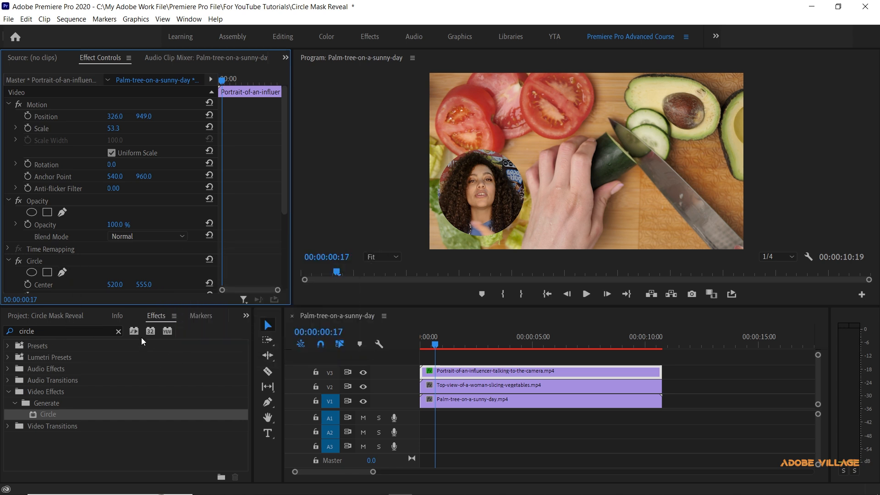
Step: Search the effects for "paint bucket" and apply the Paint Bucket effect to the portrait clip on track V3
{"action": "left_click", "coordinate": [118, 331]}
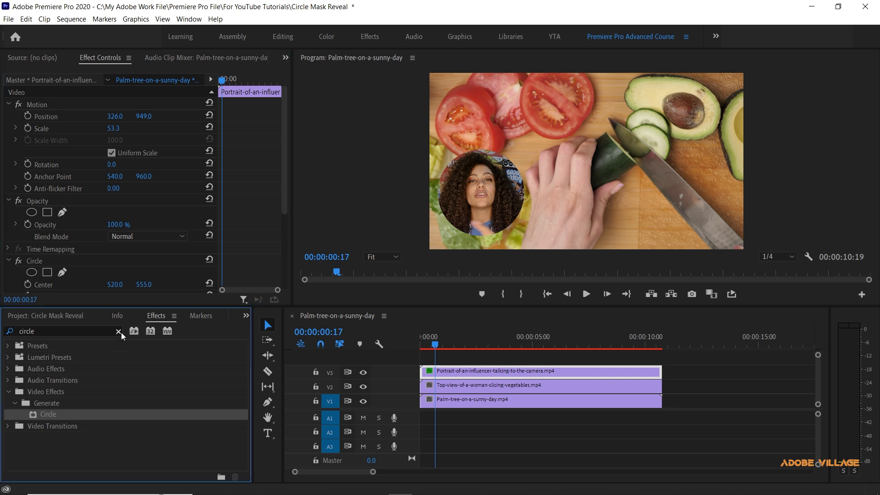
{"action": "type", "text": "paint"}
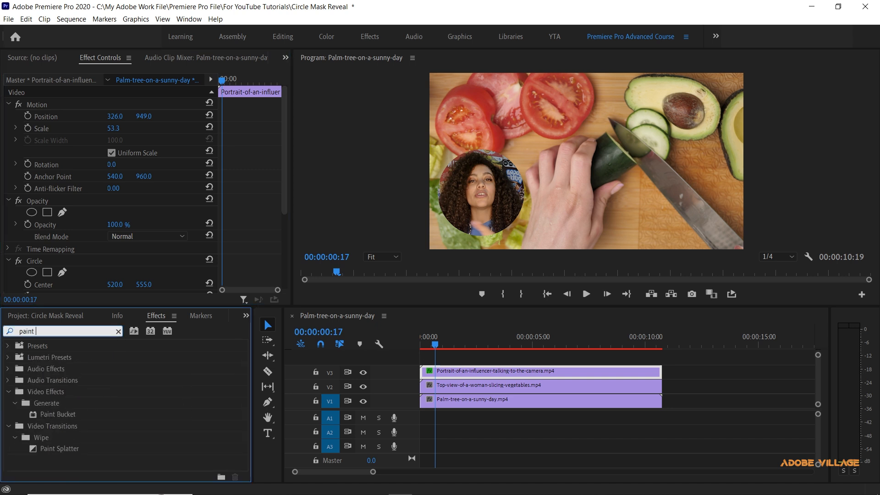
{"action": "type", "text": " buck"}
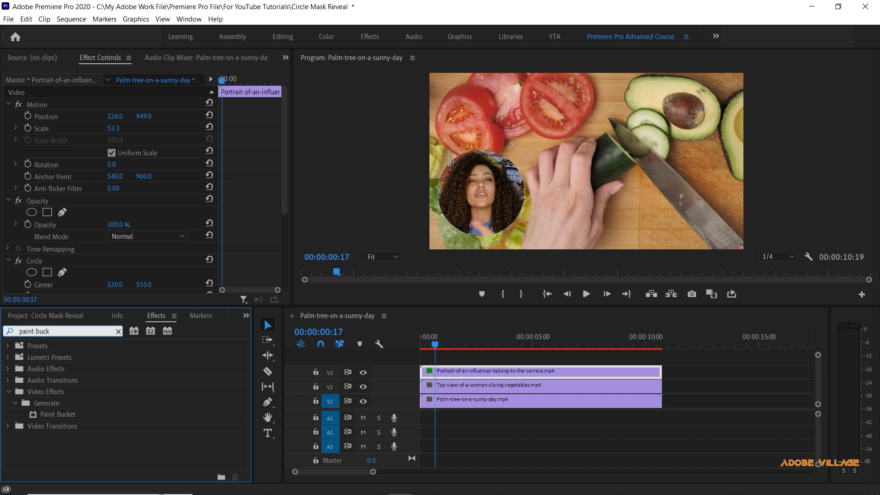
{"action": "type", "text": "et"}
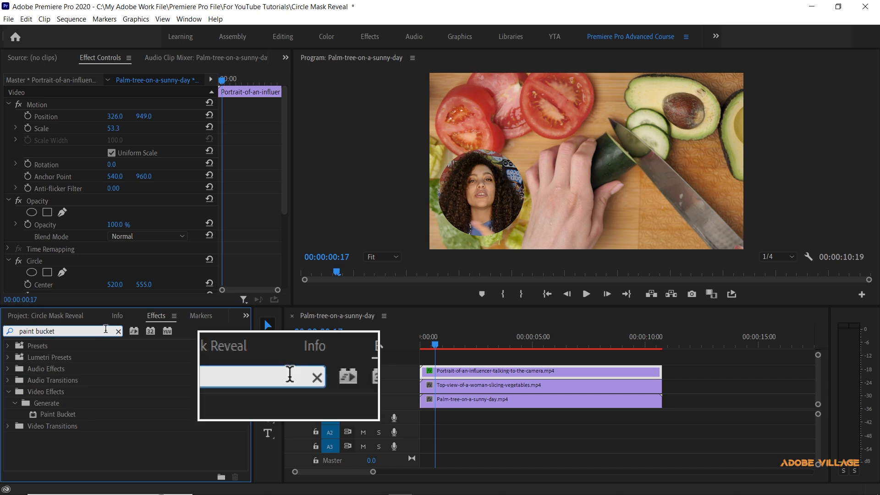
{"action": "left_click", "coordinate": [43, 390]}
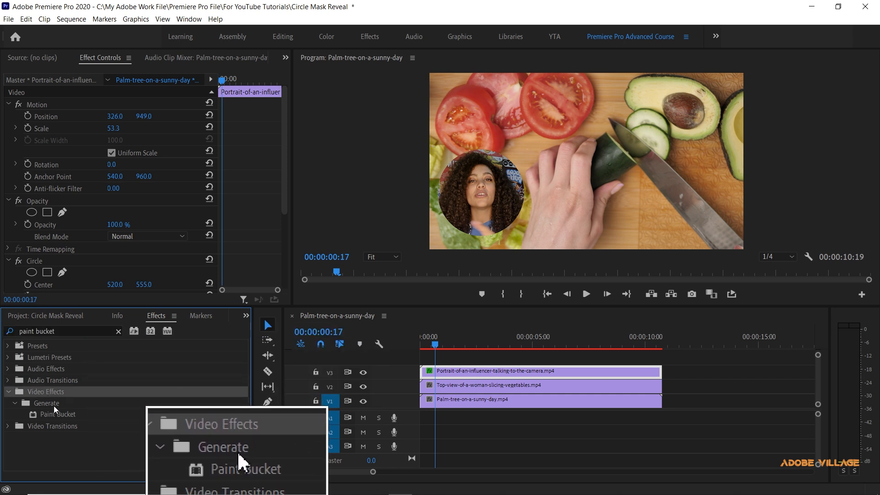
{"action": "left_click", "coordinate": [53, 417]}
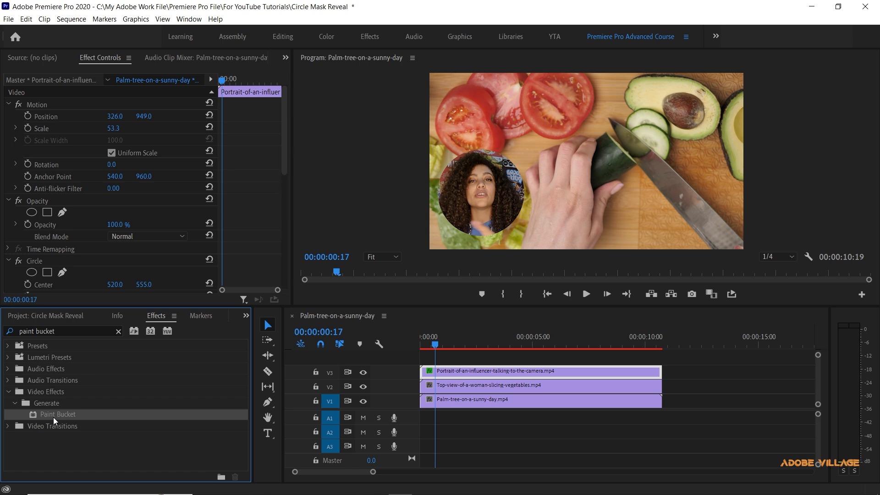
{"action": "double_click", "coordinate": [67, 412]}
Step: Set the Paint Bucket's fill selector to Alpha Channel and its stroke type to Stroke
{"action": "left_click_drag", "start_coordinate": [284, 108], "coordinate": [263, 228]}
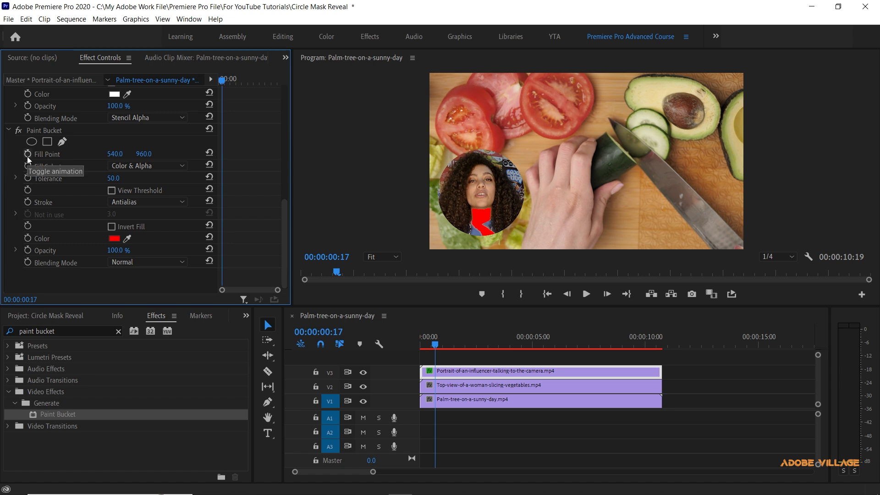
{"action": "left_click", "coordinate": [144, 166]}
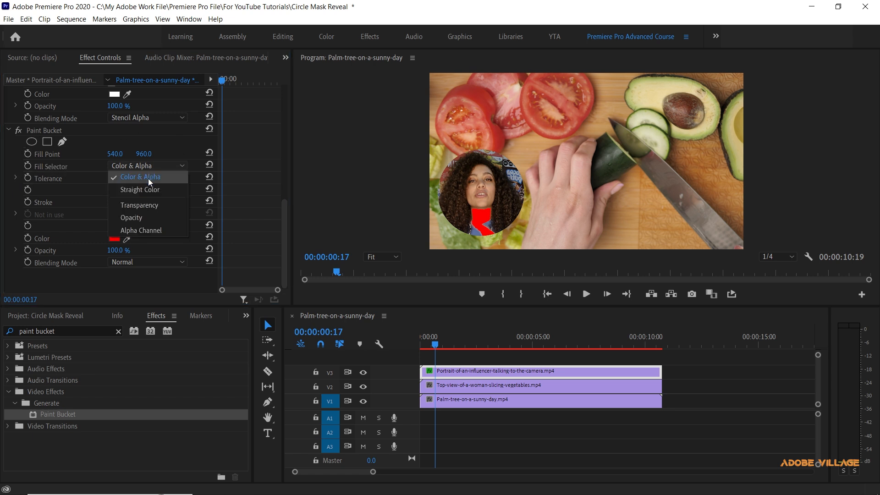
{"action": "left_click", "coordinate": [139, 230]}
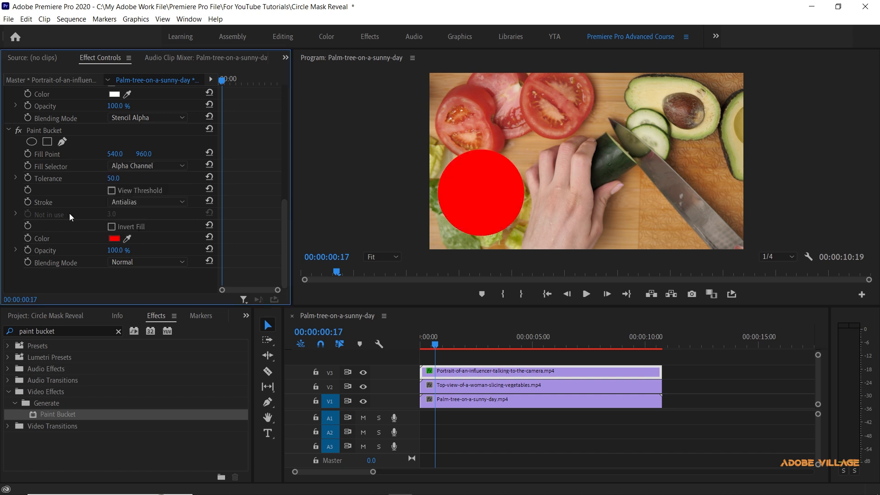
{"action": "left_click", "coordinate": [155, 202]}
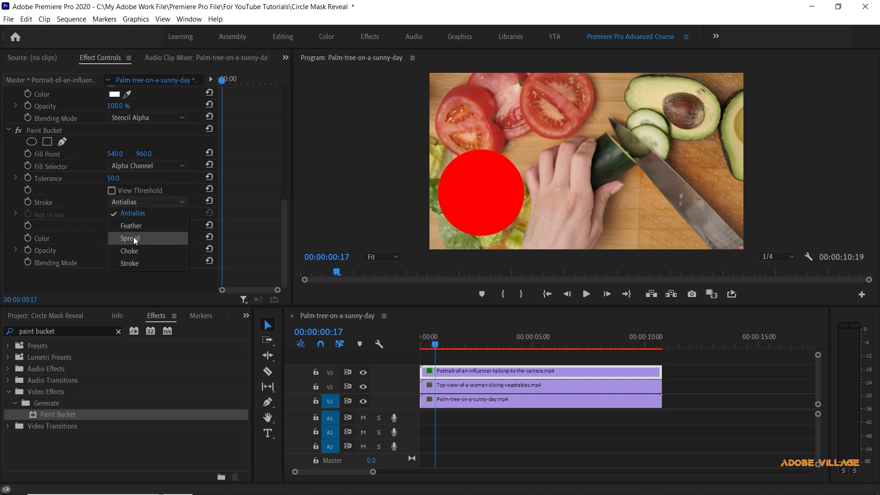
{"action": "left_click", "coordinate": [131, 264]}
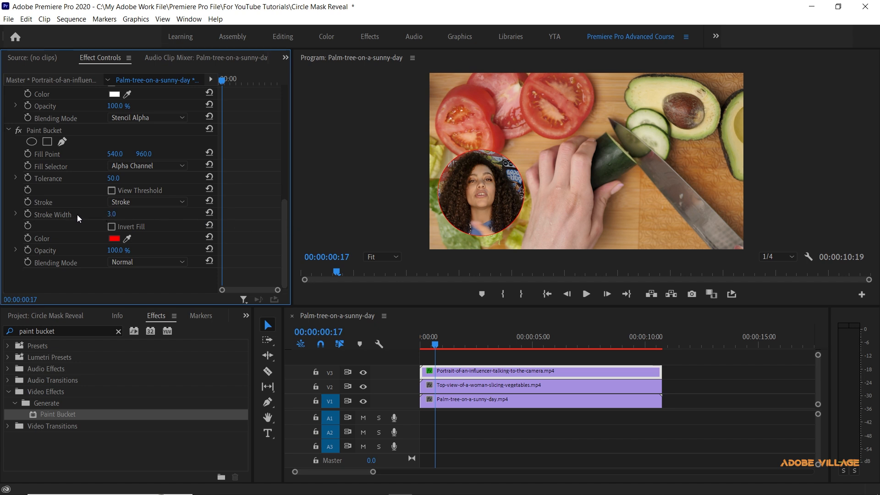
Step: Set the Paint Bucket's stroke width to 10 and change its color to white
{"action": "left_click", "coordinate": [111, 213]}
{"action": "type", "text": "10"}
{"action": "key", "text": "Return"}
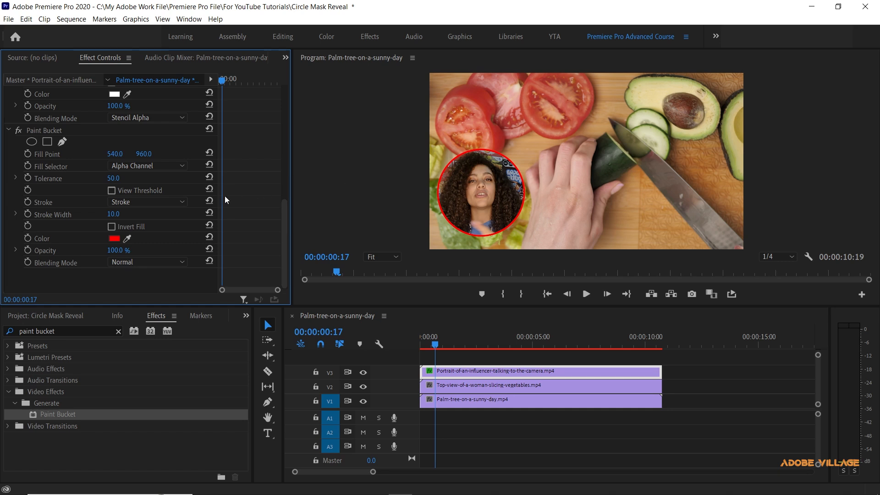
{"action": "left_click", "coordinate": [115, 238]}
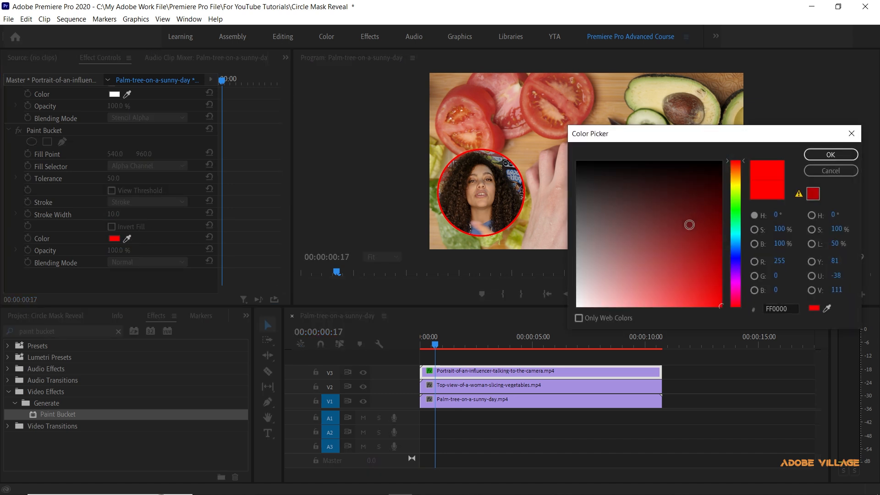
{"action": "left_click", "coordinate": [811, 172]}
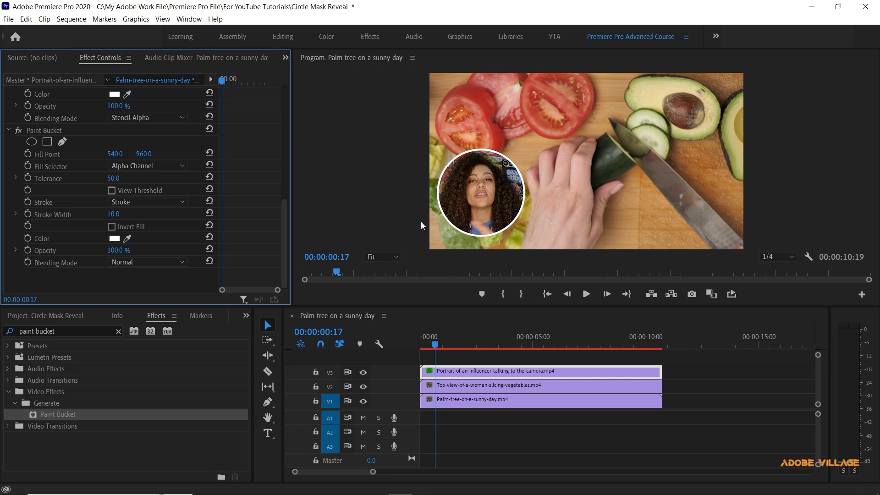
Step: Mark the range from the sequence start to the end of the clips and render its effects from In to Out
{"action": "left_click_drag", "start_coordinate": [438, 347], "coordinate": [406, 335]}
{"action": "key", "text": "i"}
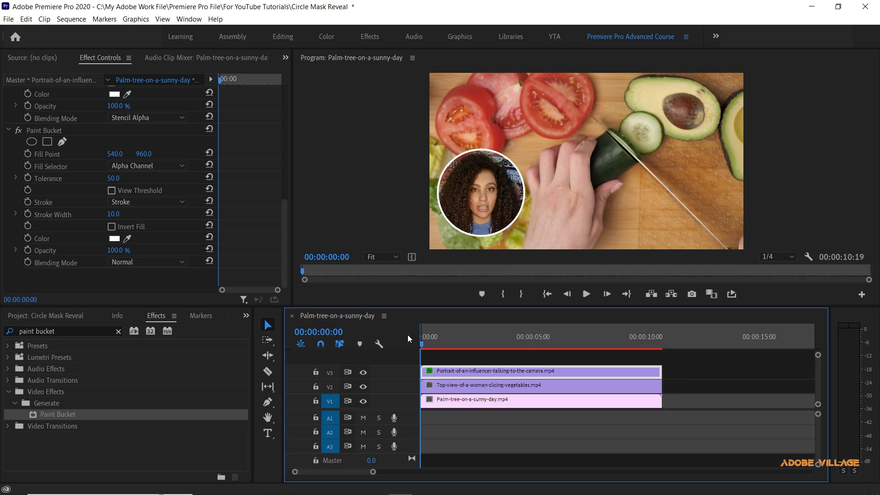
{"action": "key", "text": "space"}
{"action": "mouse_move", "coordinate": [431, 342]}
{"action": "left_mouse_down"}
{"action": "mouse_move", "coordinate": [528, 337]}
{"action": "mouse_move", "coordinate": [664, 353]}
{"action": "mouse_move", "coordinate": [425, 356]}
{"action": "left_mouse_up"}
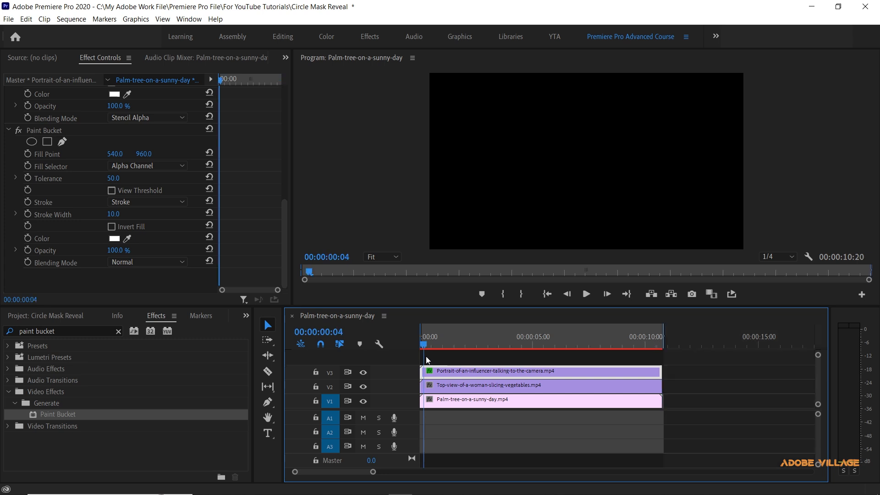
{"action": "left_click", "coordinate": [71, 19]}
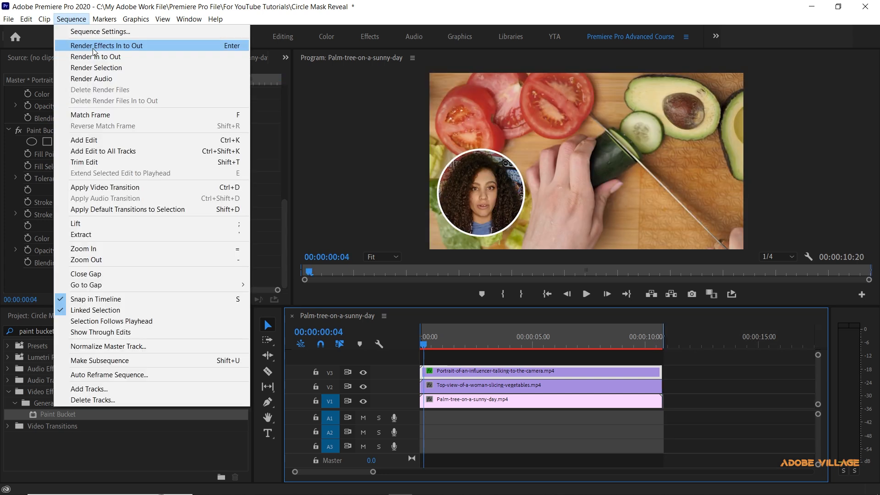
{"action": "left_click", "coordinate": [93, 46]}
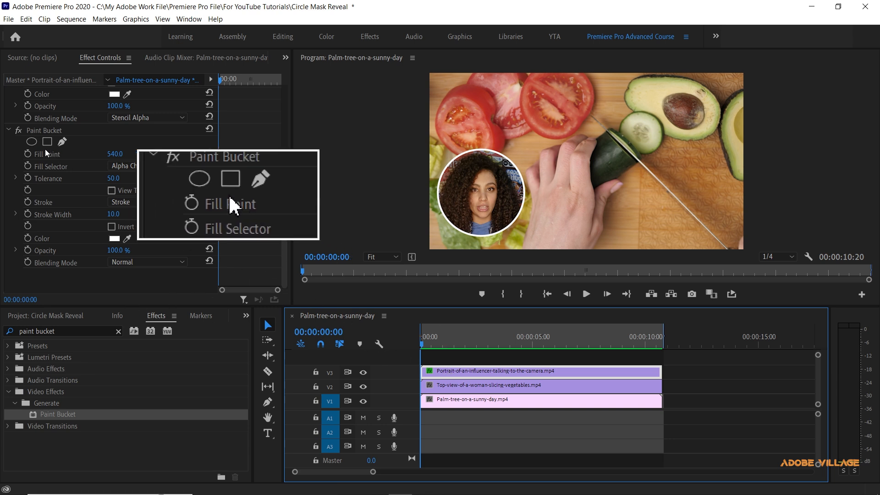
Step: Clear the effects search and review the Circle effect's settings on the portrait clip
{"action": "left_click", "coordinate": [118, 332]}
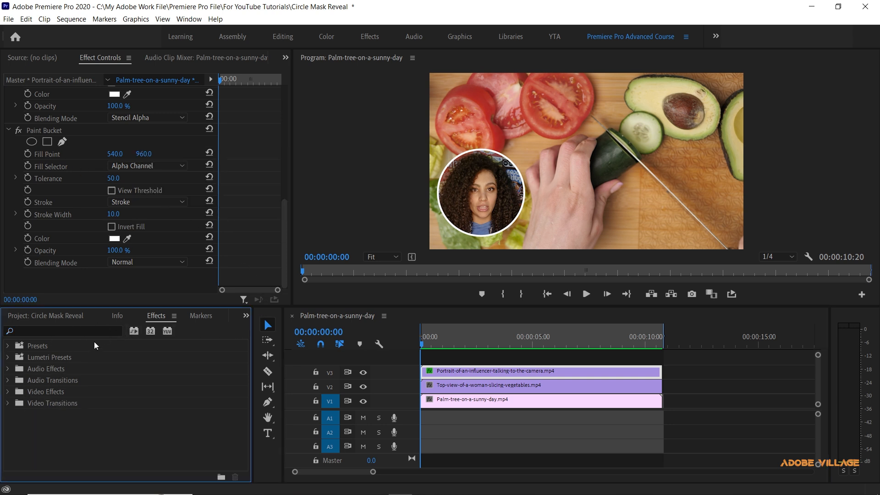
{"action": "scroll", "coordinate": [67, 161], "scroll_direction": "up", "scroll_amount": 4}
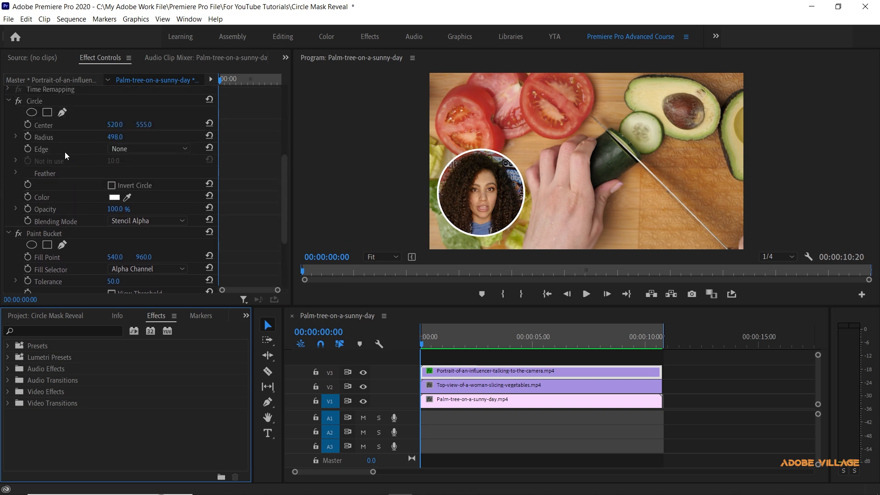
{"action": "scroll", "coordinate": [65, 153], "scroll_direction": "up", "scroll_amount": 2}
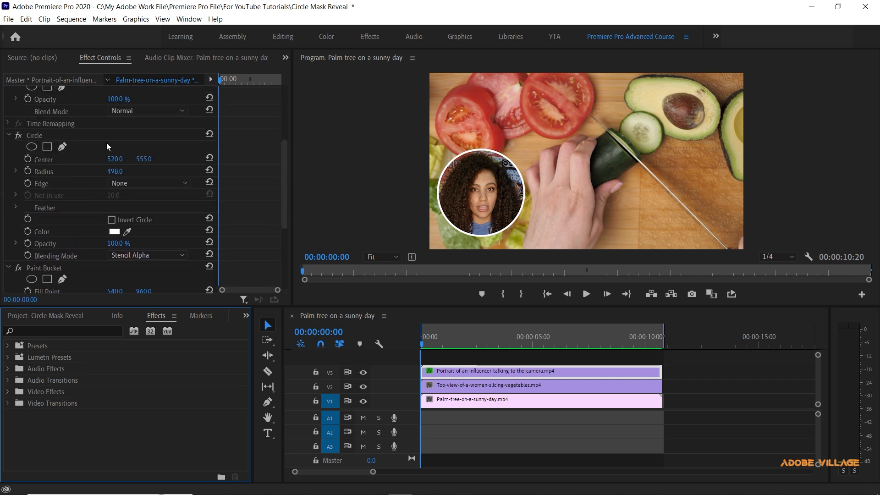
{"action": "scroll", "coordinate": [106, 142], "scroll_direction": "down", "scroll_amount": 2}
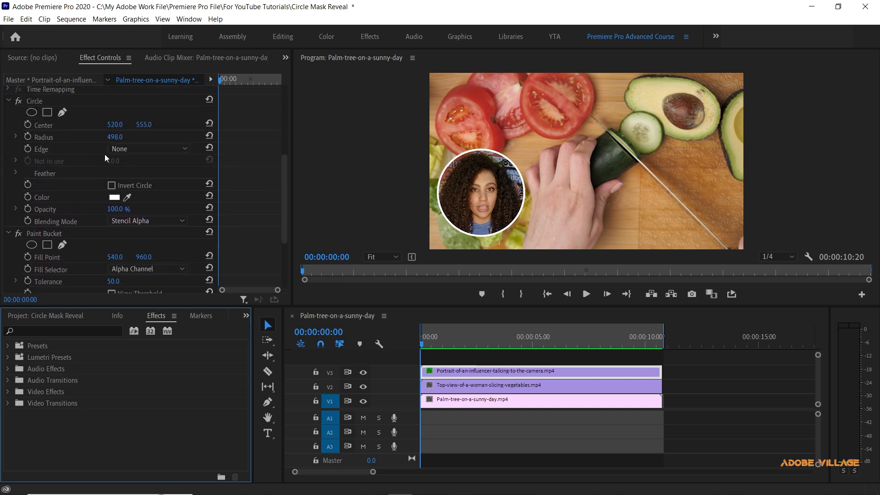